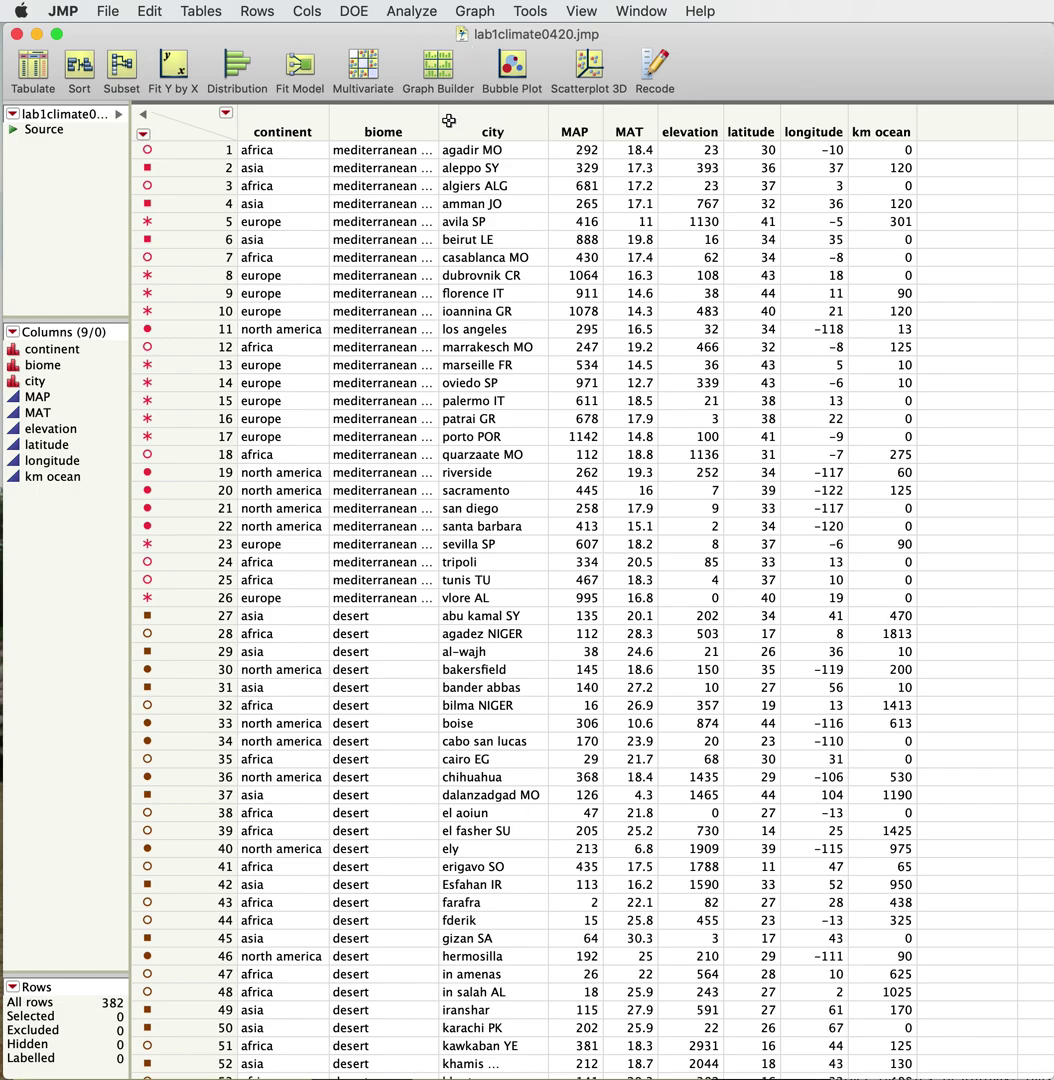
- Sort the city table by elevation, descending, into a new table, untitled 4
scroll(330, 338, up, 1)
scroll(499, 244, down, 2)
scroll(494, 246, up, 2)
drag(203, 11, 212, 87)
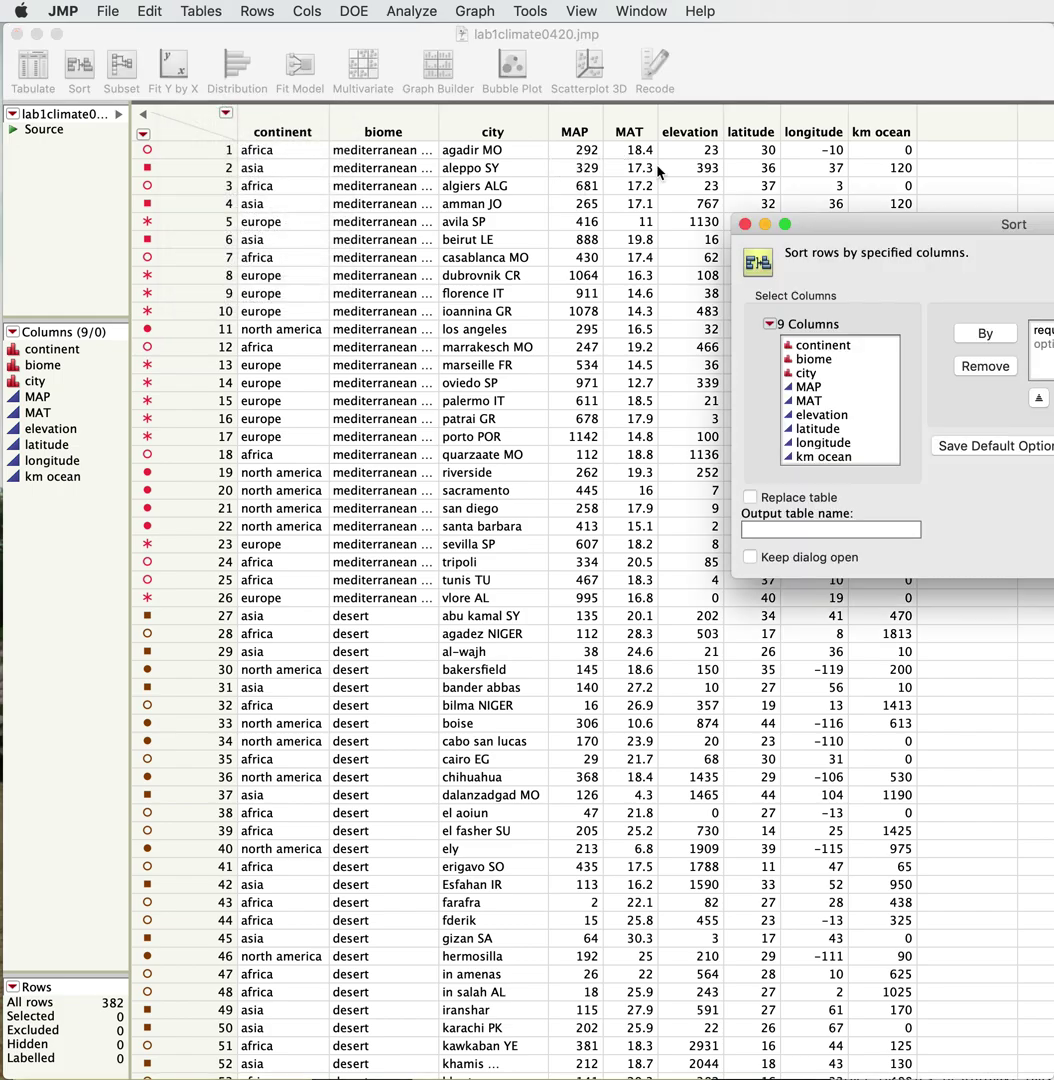
drag(890, 230, 532, 173)
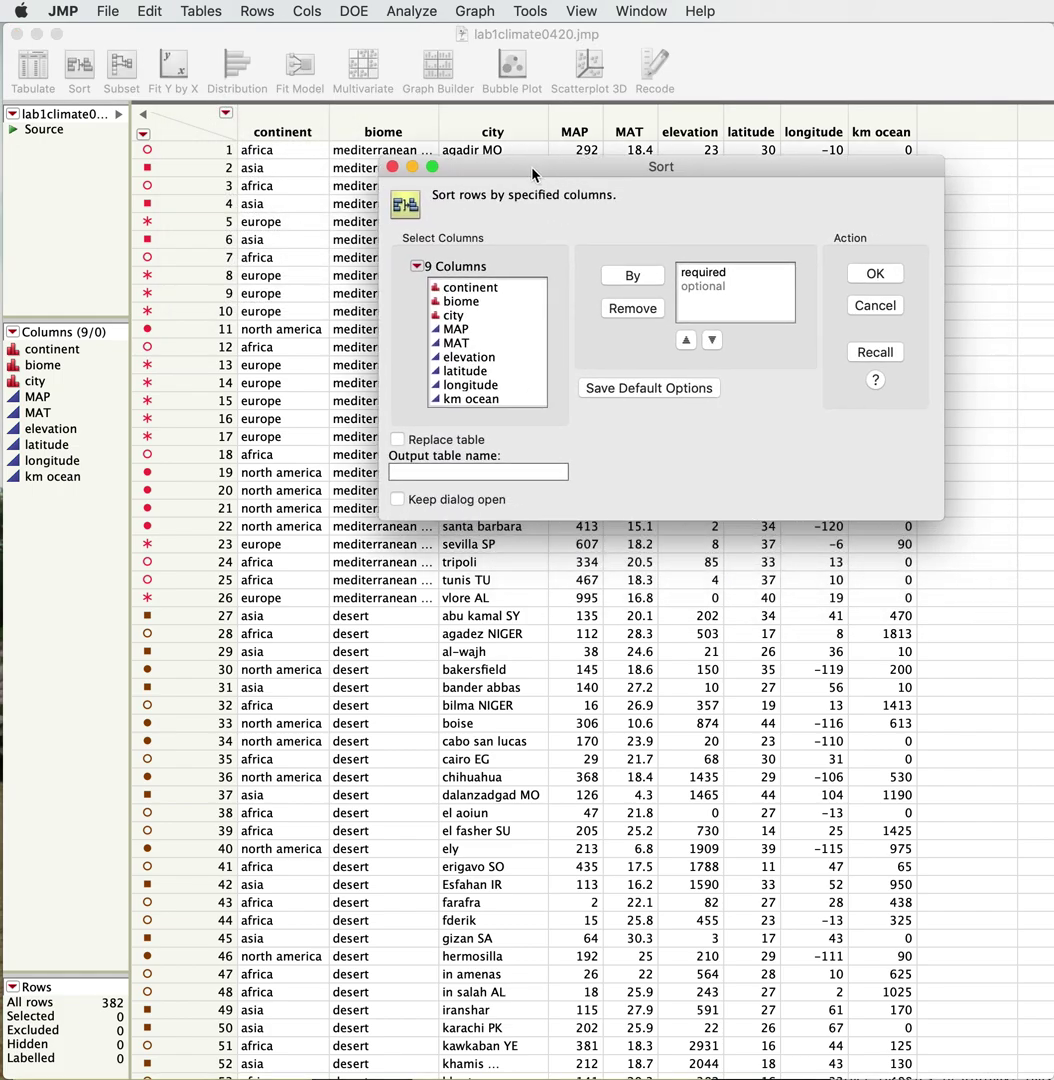
click(478, 357)
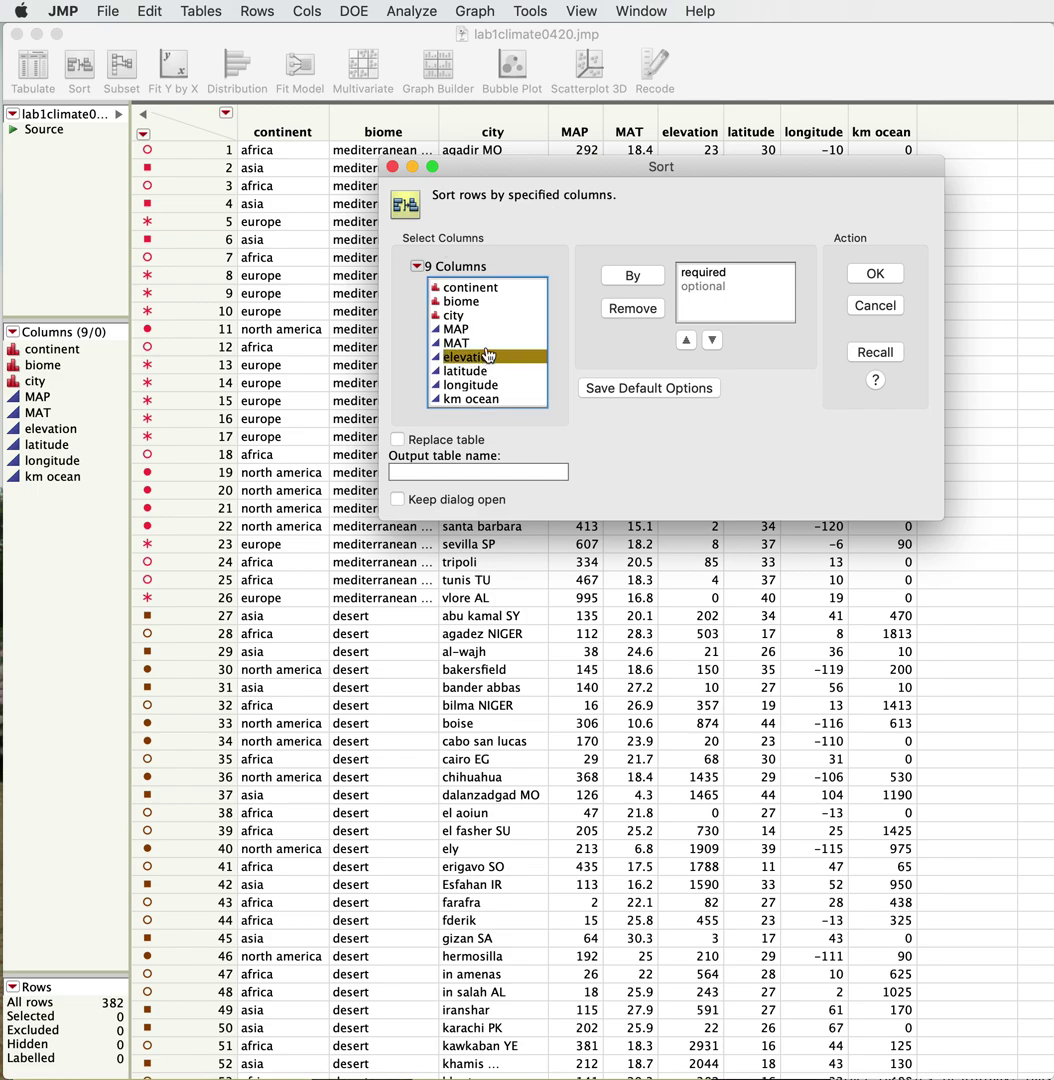
click(632, 276)
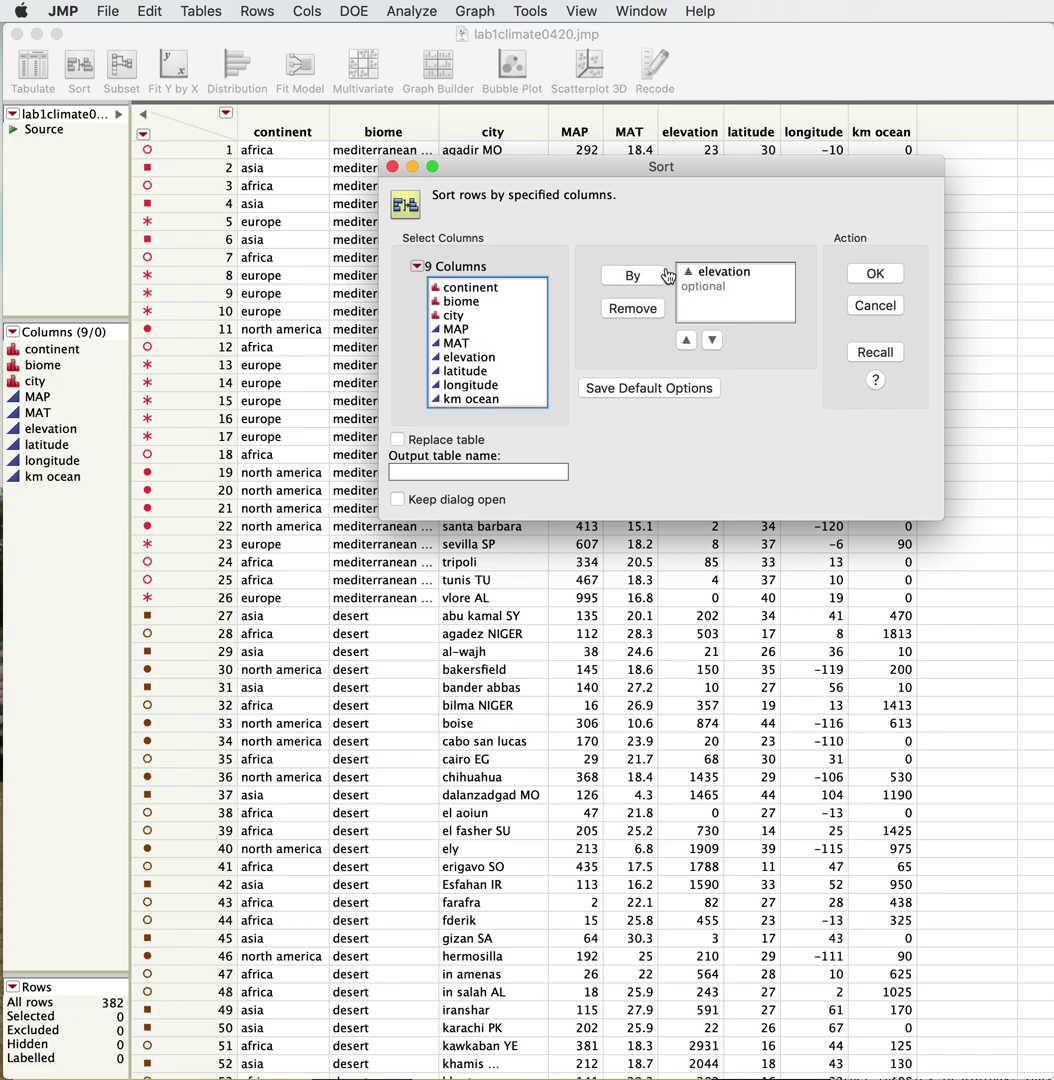
click(713, 342)
click(710, 342)
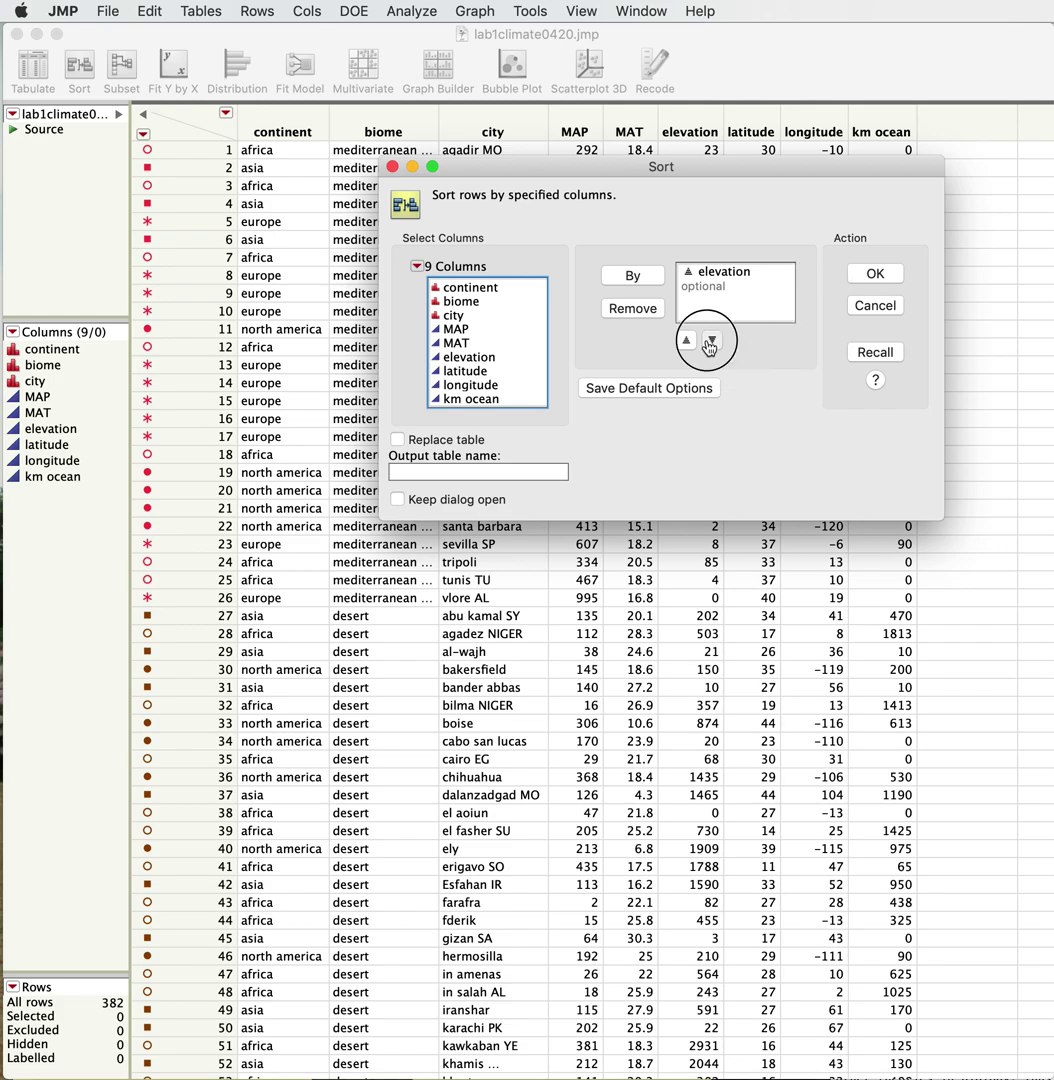
click(724, 276)
click(712, 342)
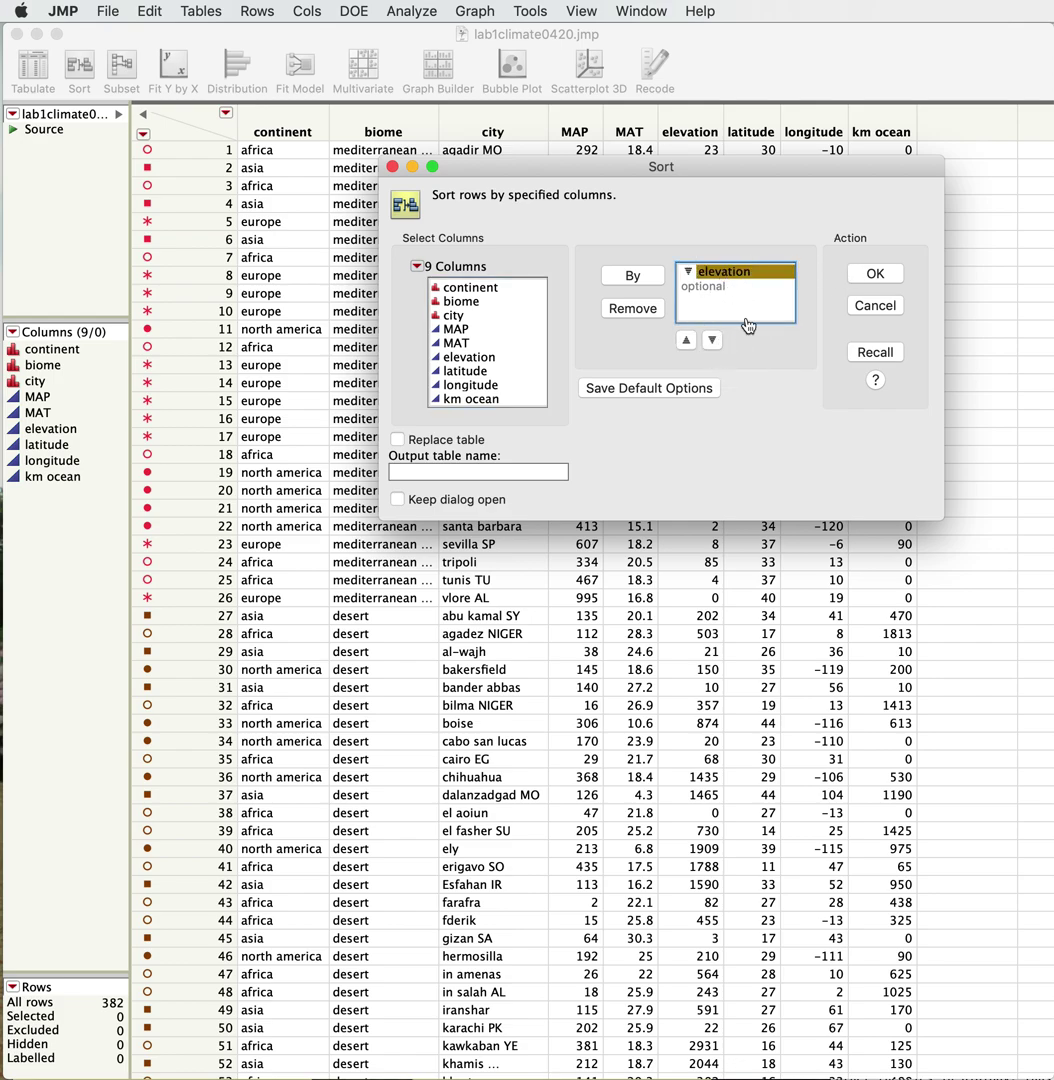
click(876, 274)
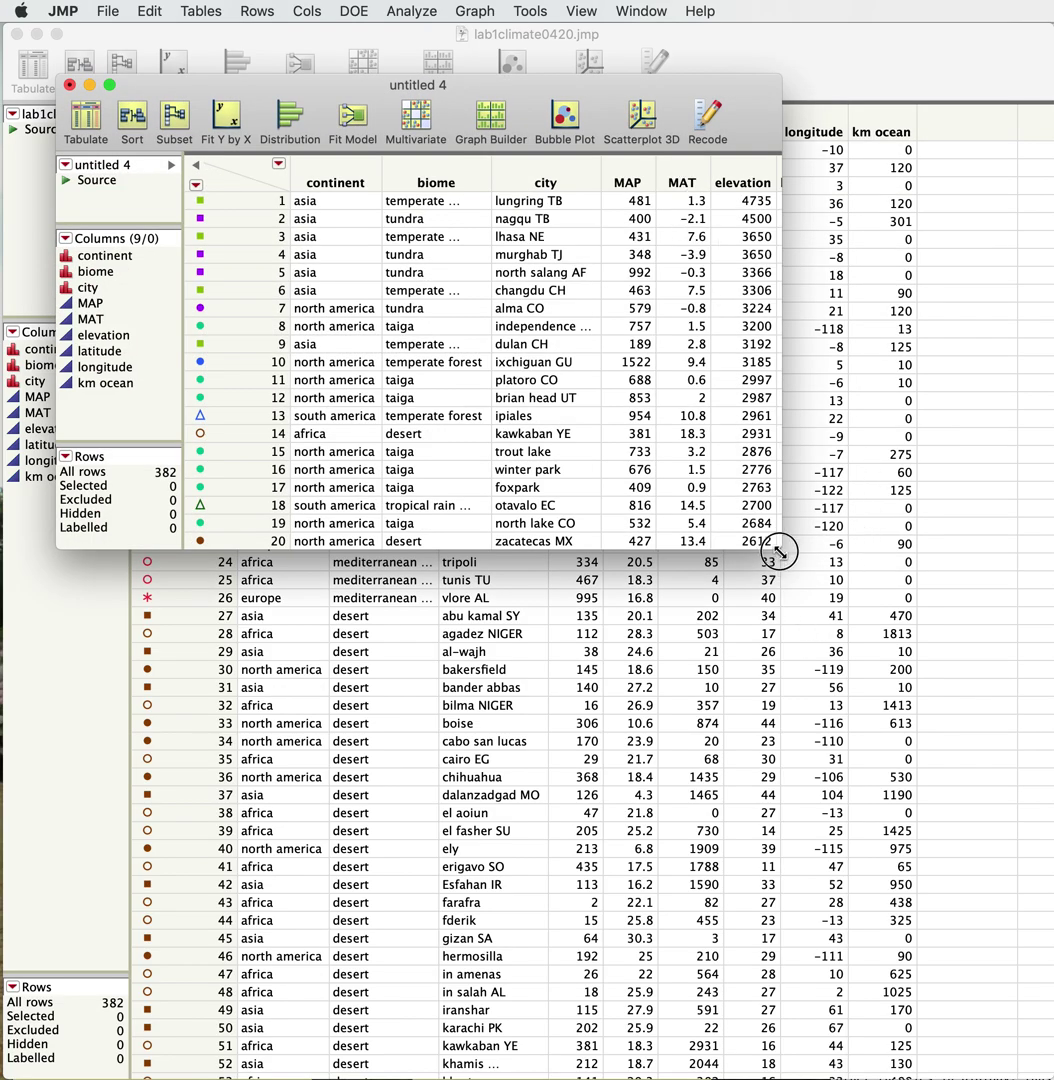
- Move the untitled 4 window to the top-left corner and stretch it to fill the screen
drag(777, 552, 1036, 1060)
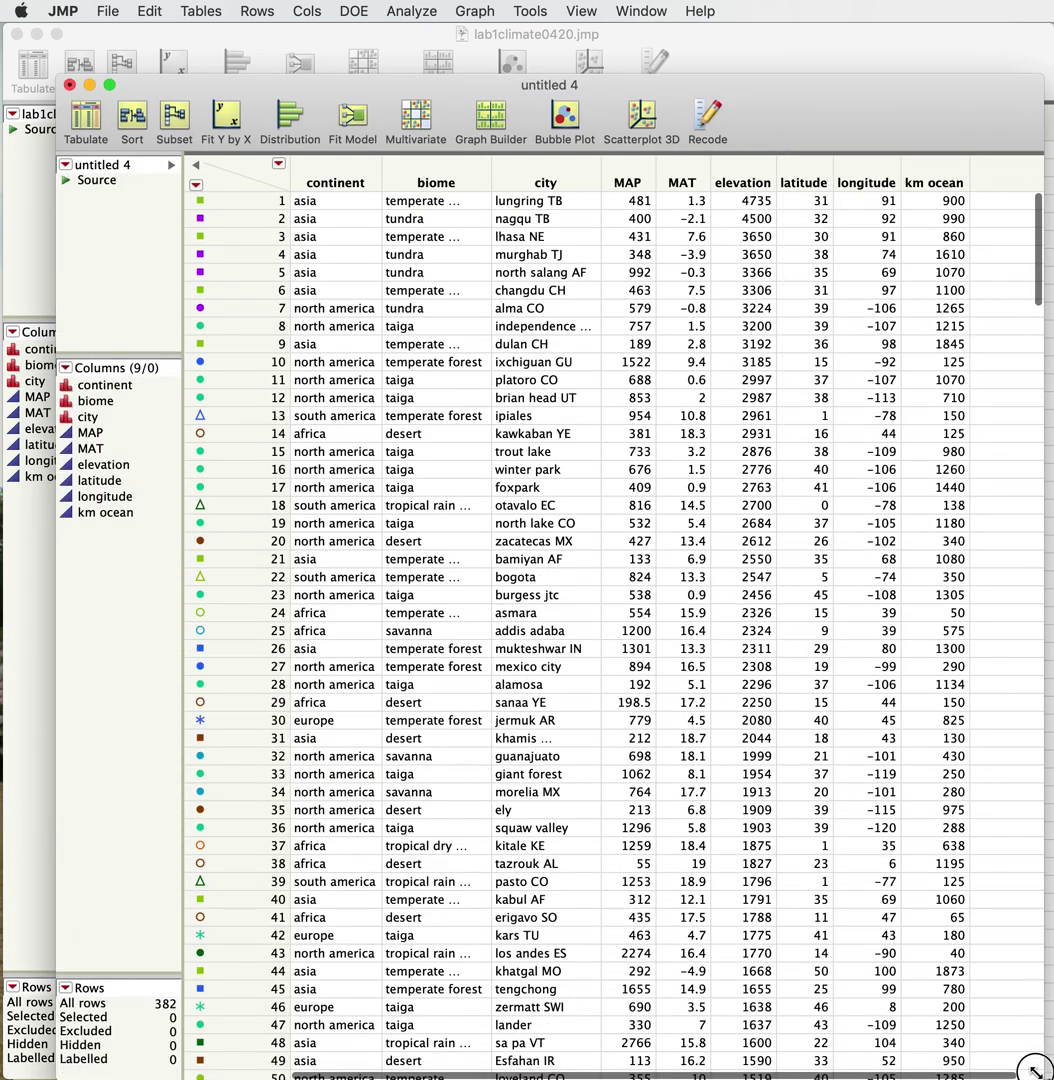
drag(453, 100, 397, 50)
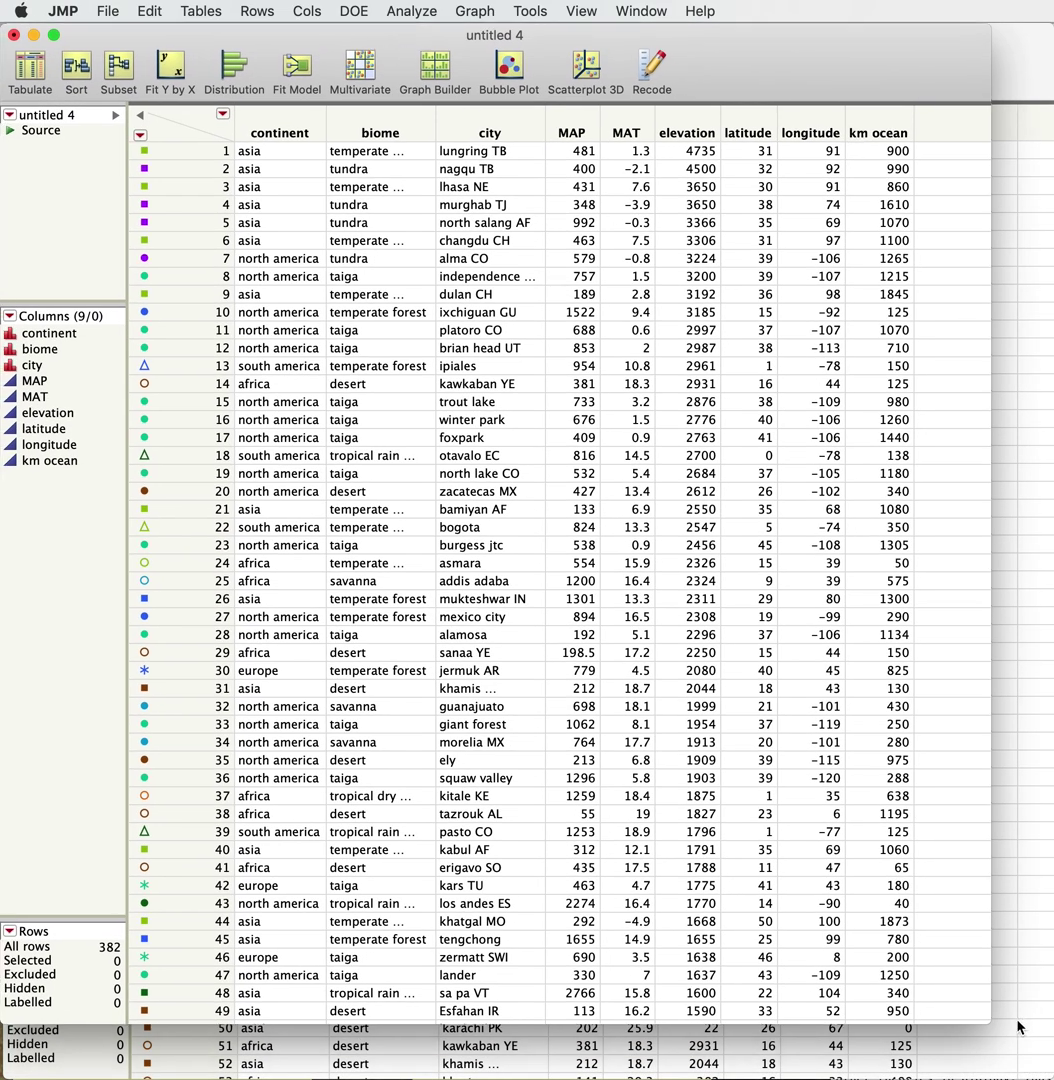
drag(990, 1022, 1040, 1063)
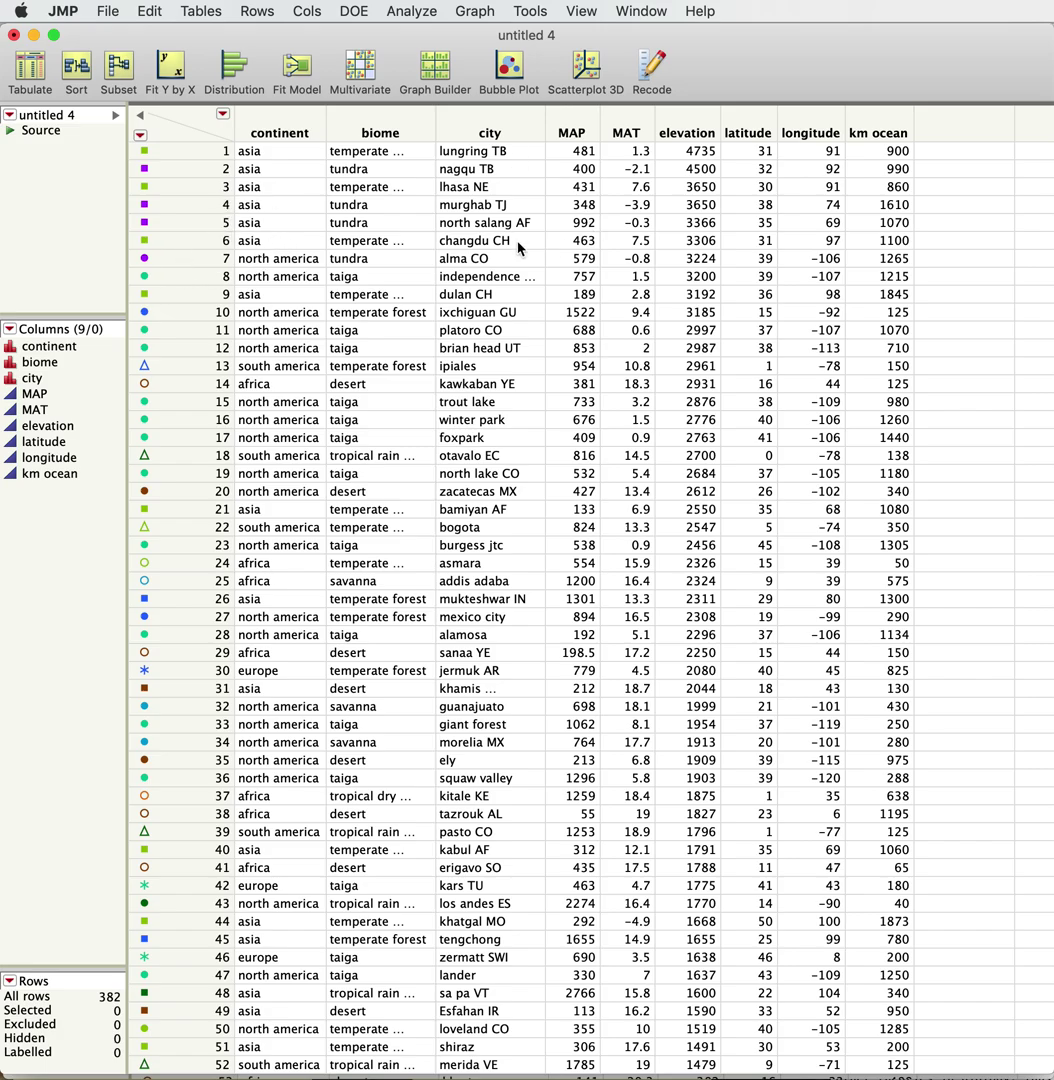
- Find and select row 51, the first city below 1500 m elevation
scroll(260, 310, down, 1)
scroll(262, 316, down, 5)
scroll(250, 325, up, 6)
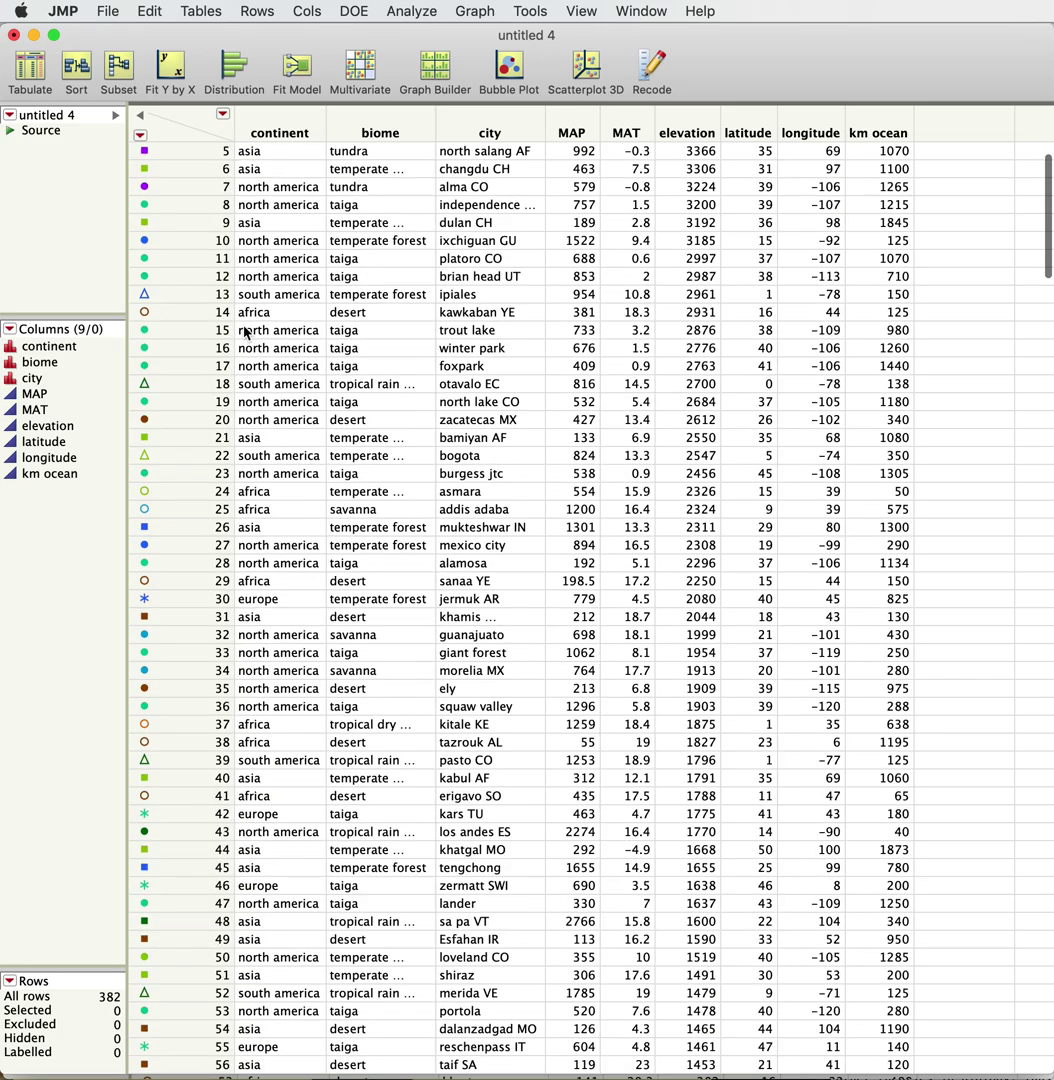
scroll(250, 325, down, 2)
scroll(250, 325, up, 2)
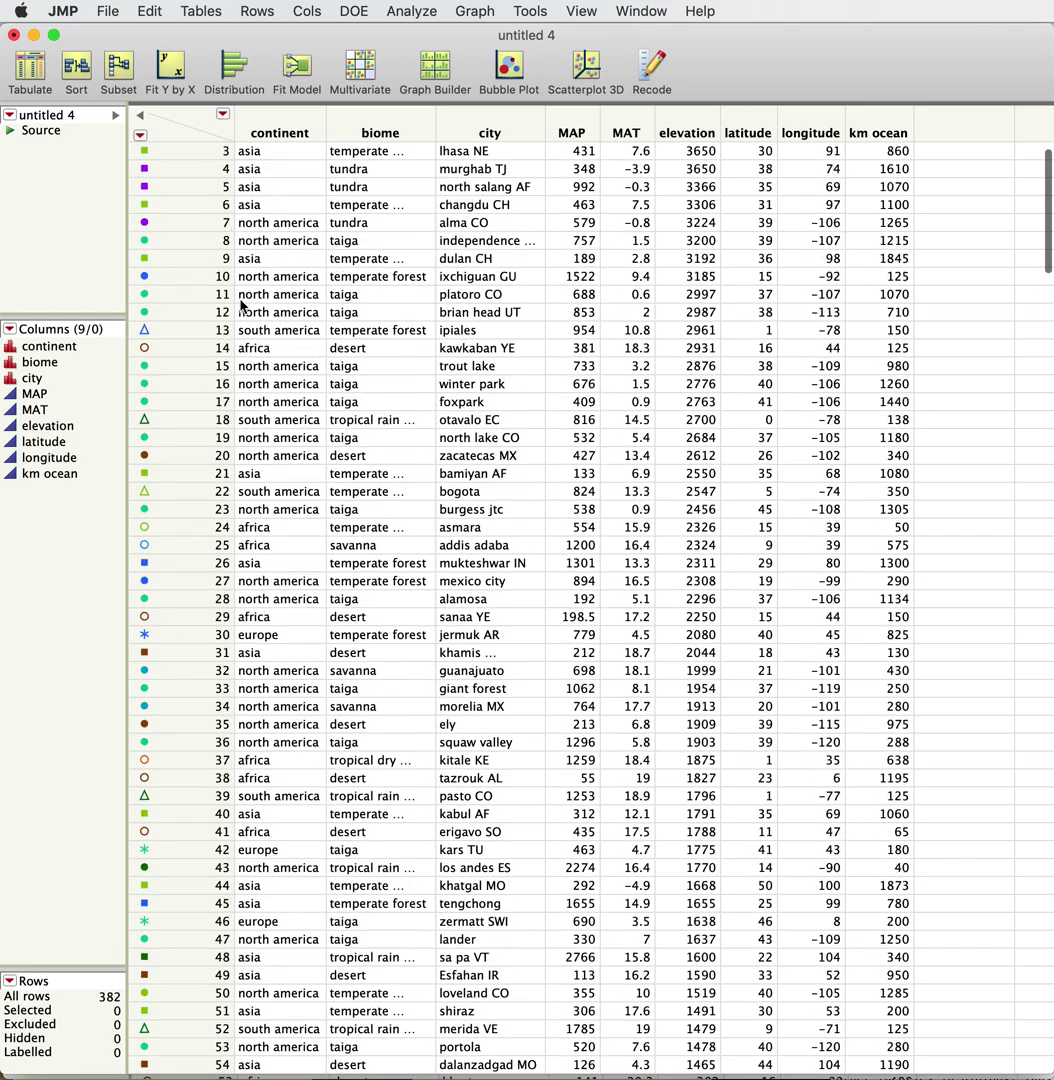
scroll(248, 320, down, 2)
scroll(248, 320, down, 10)
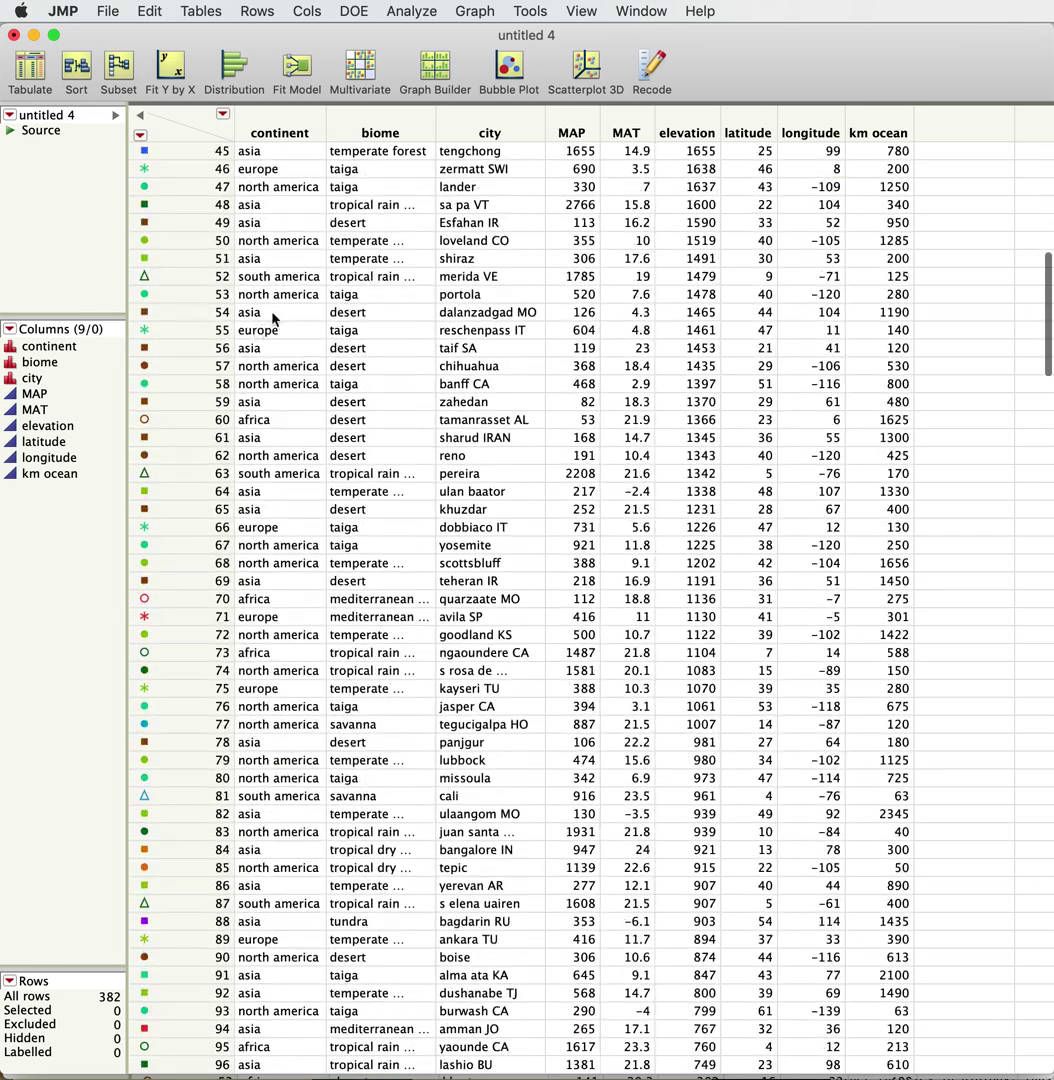
scroll(393, 328, down, 1)
scroll(273, 297, up, 4)
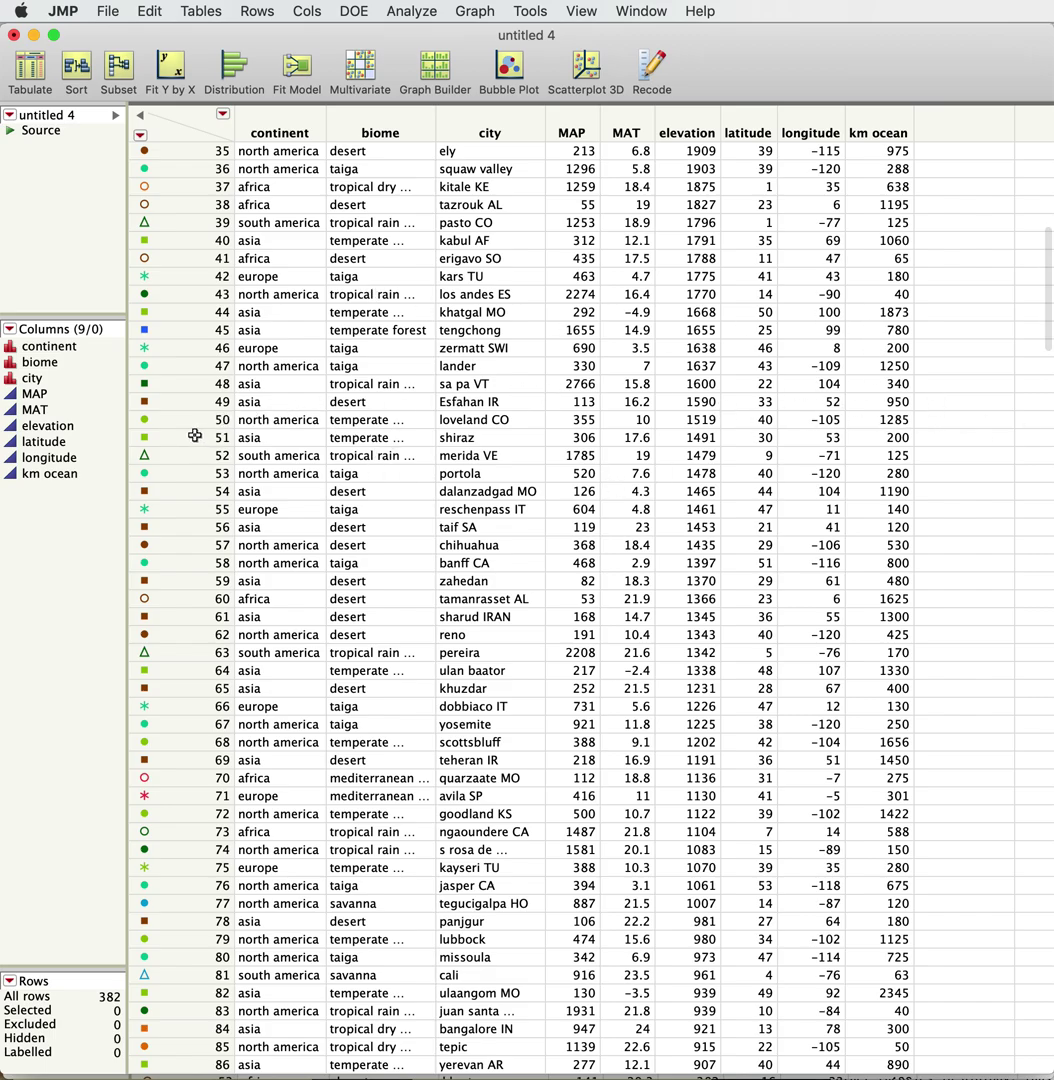
click(150, 438)
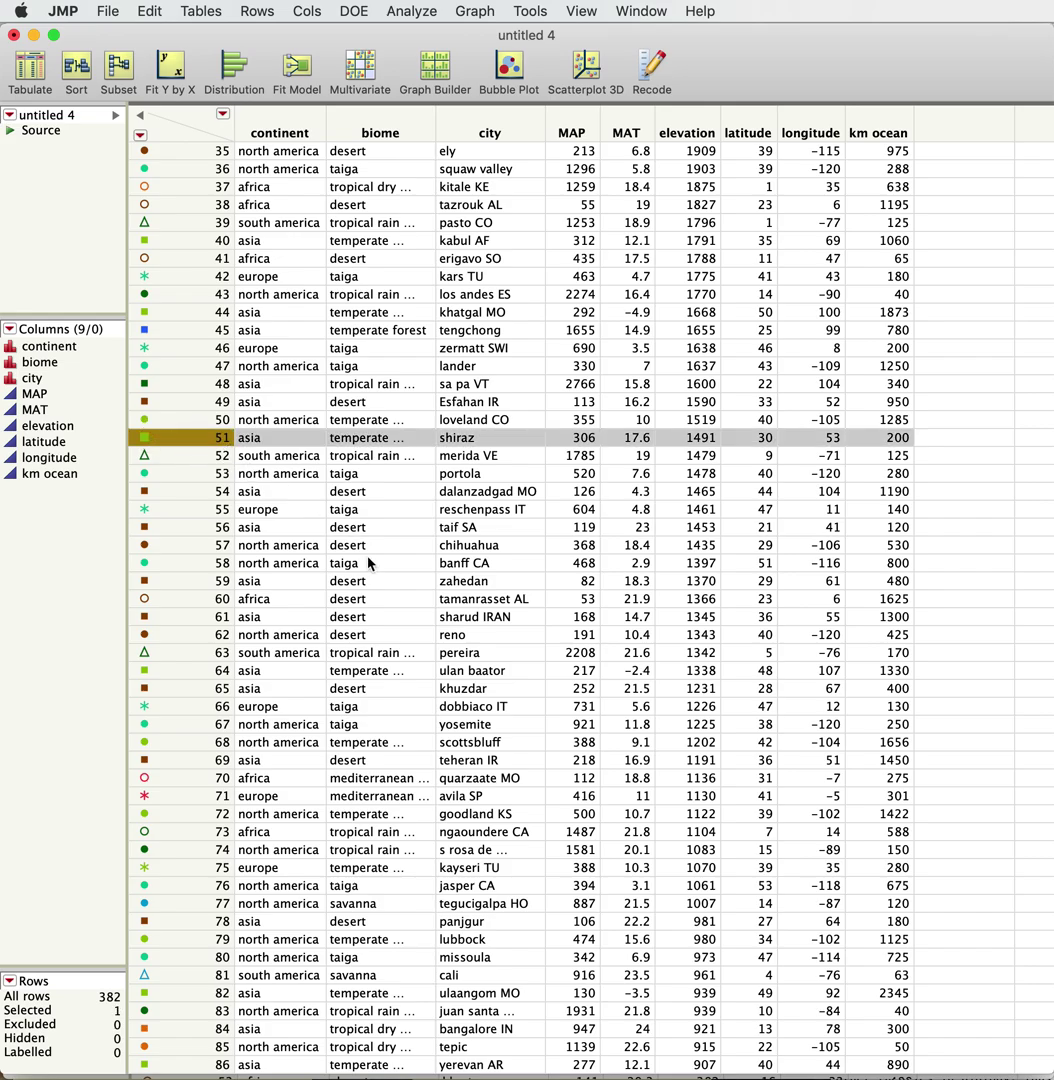
- Extend the selection down to row 382, covering all 332 sub-1500 m cities
scroll(368, 563, down, 20)
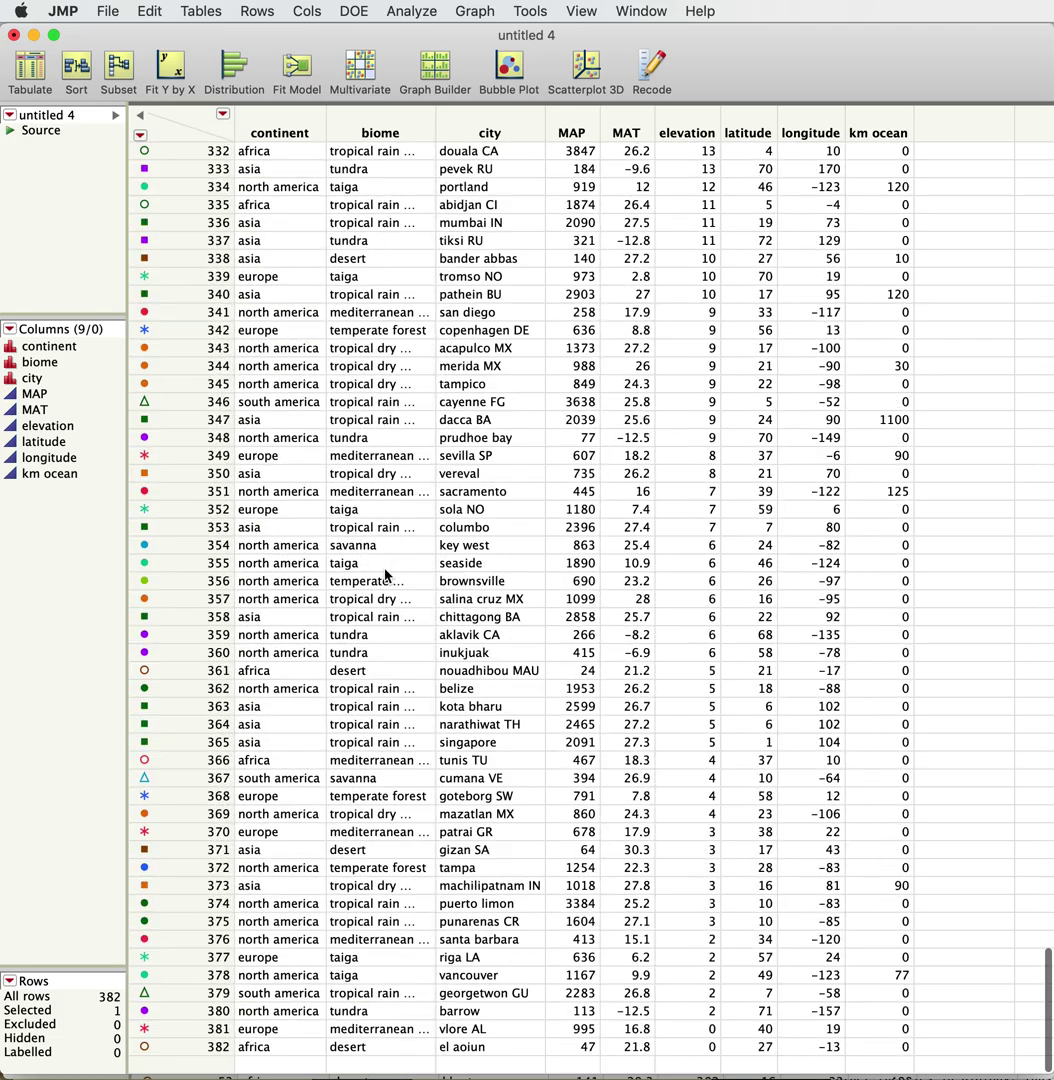
shift+click(176, 1047)
scroll(530, 910, up, 1)
scroll(530, 910, up, 20)
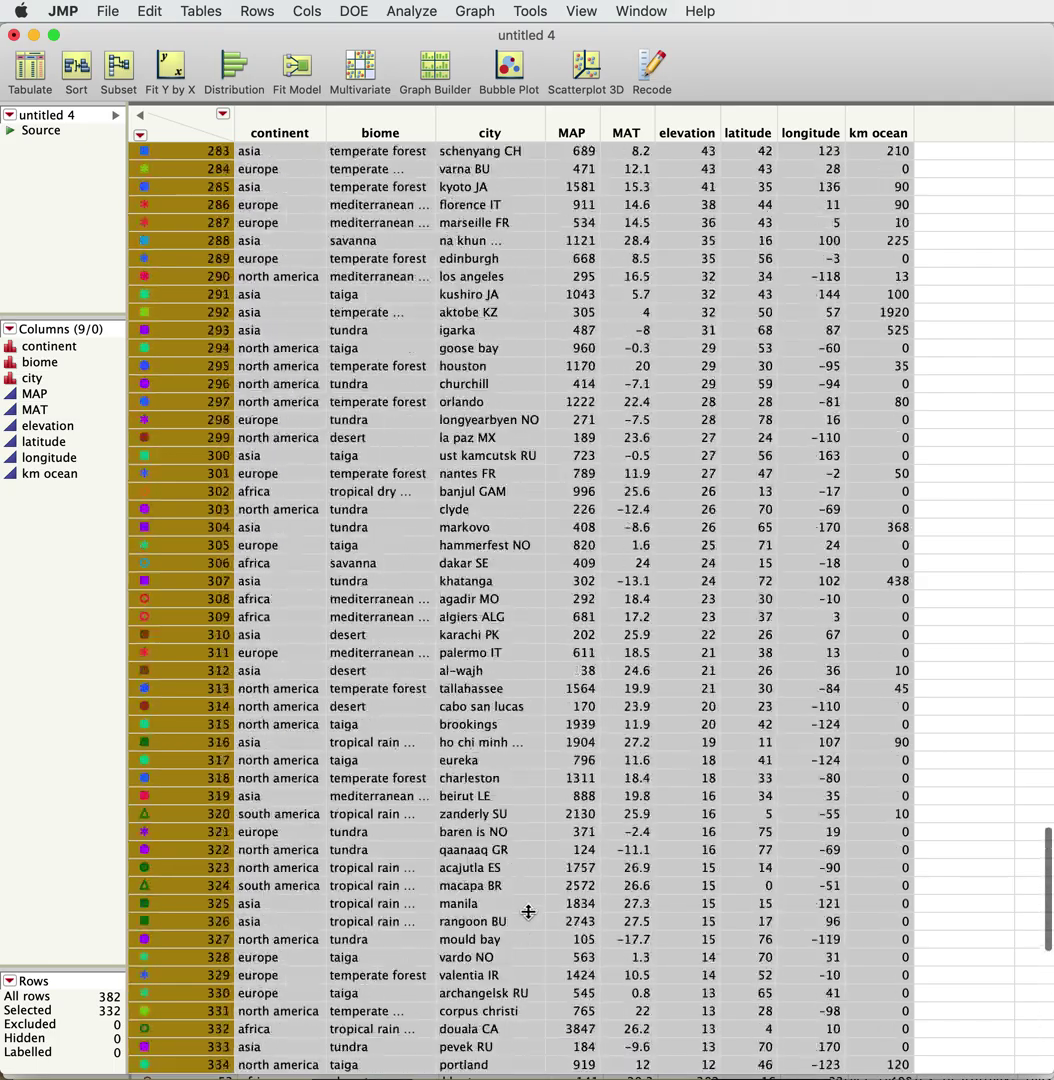
scroll(528, 912, up, 15)
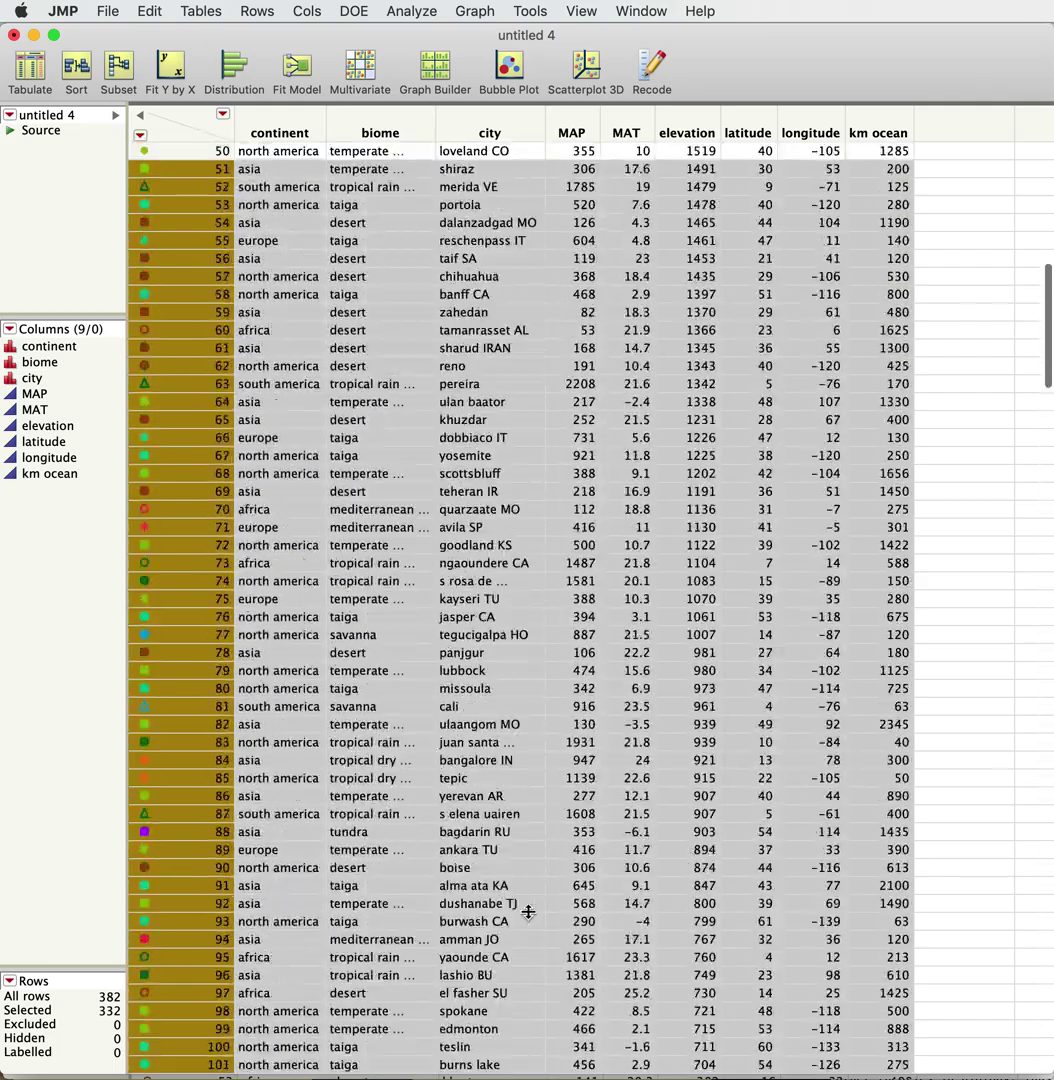
scroll(533, 925, down, 1)
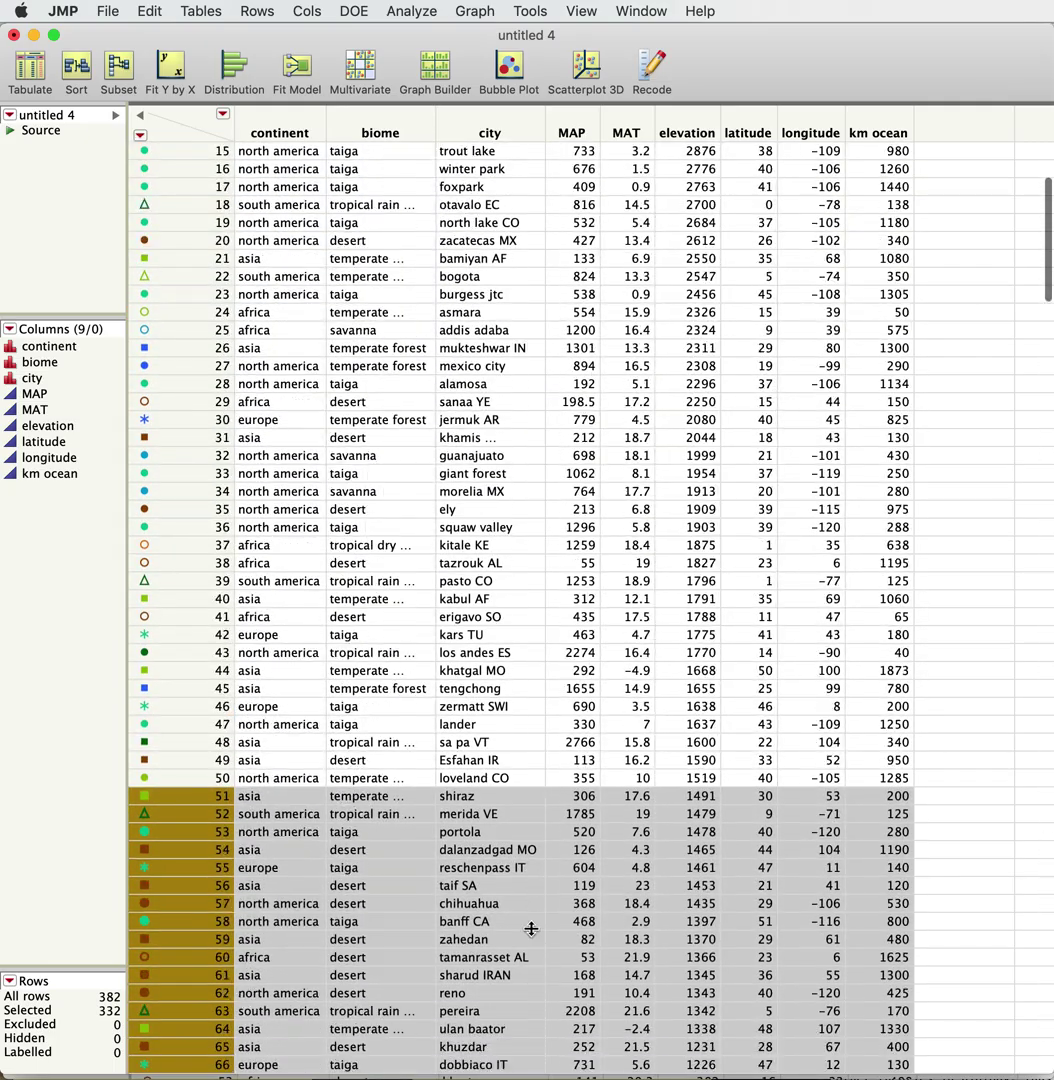
- Subset the selected rows with all columns into a new table, Subset of untitled 4
click(206, 13)
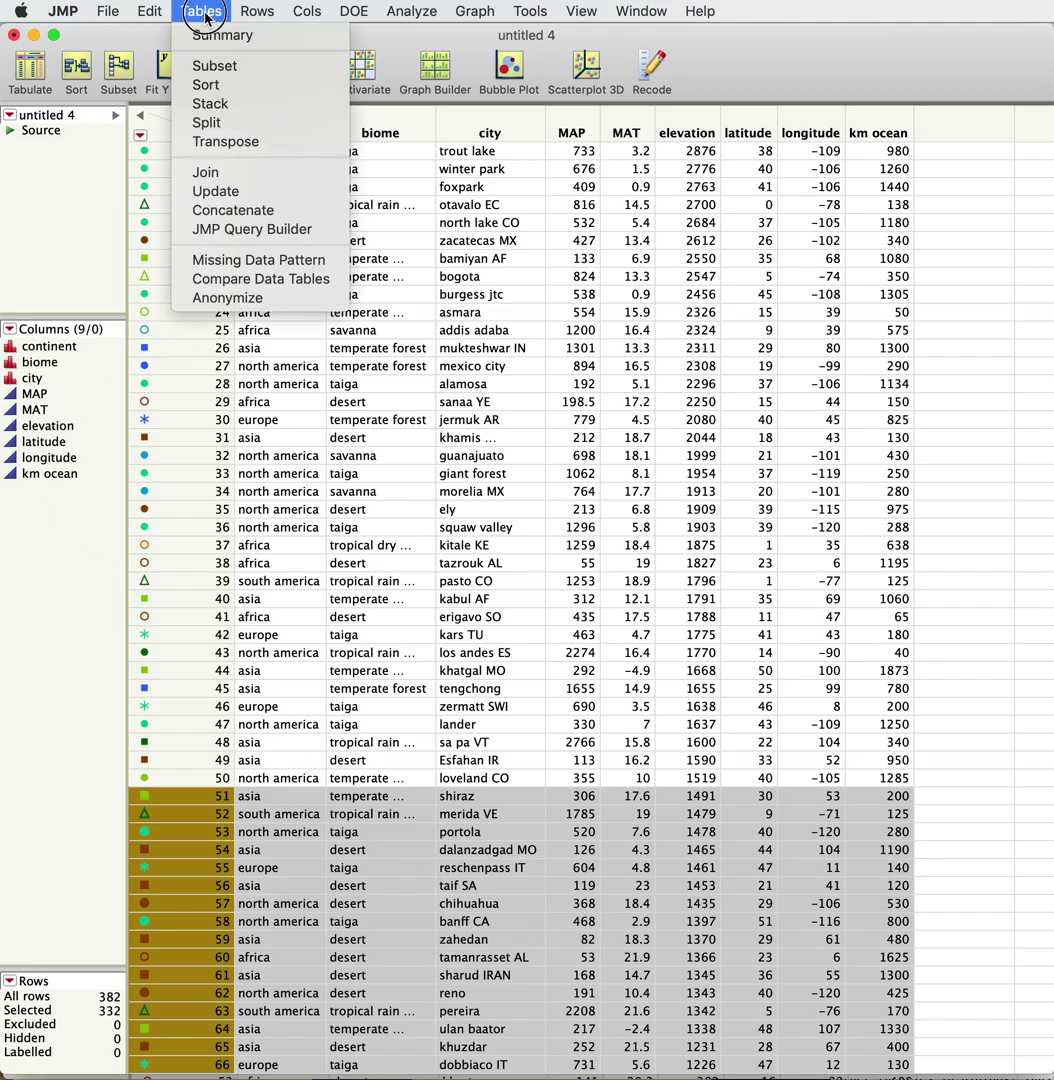
click(212, 70)
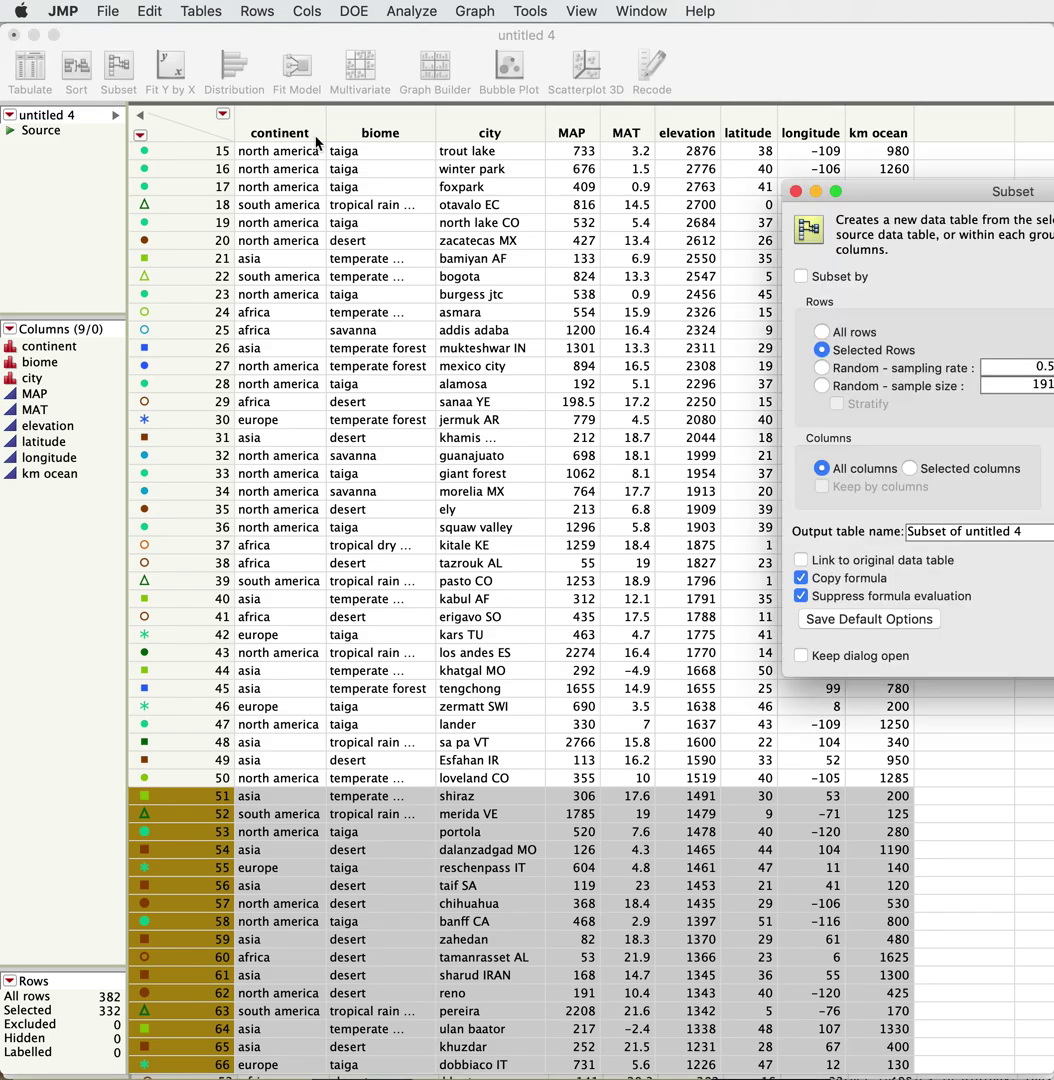
drag(924, 193, 458, 162)
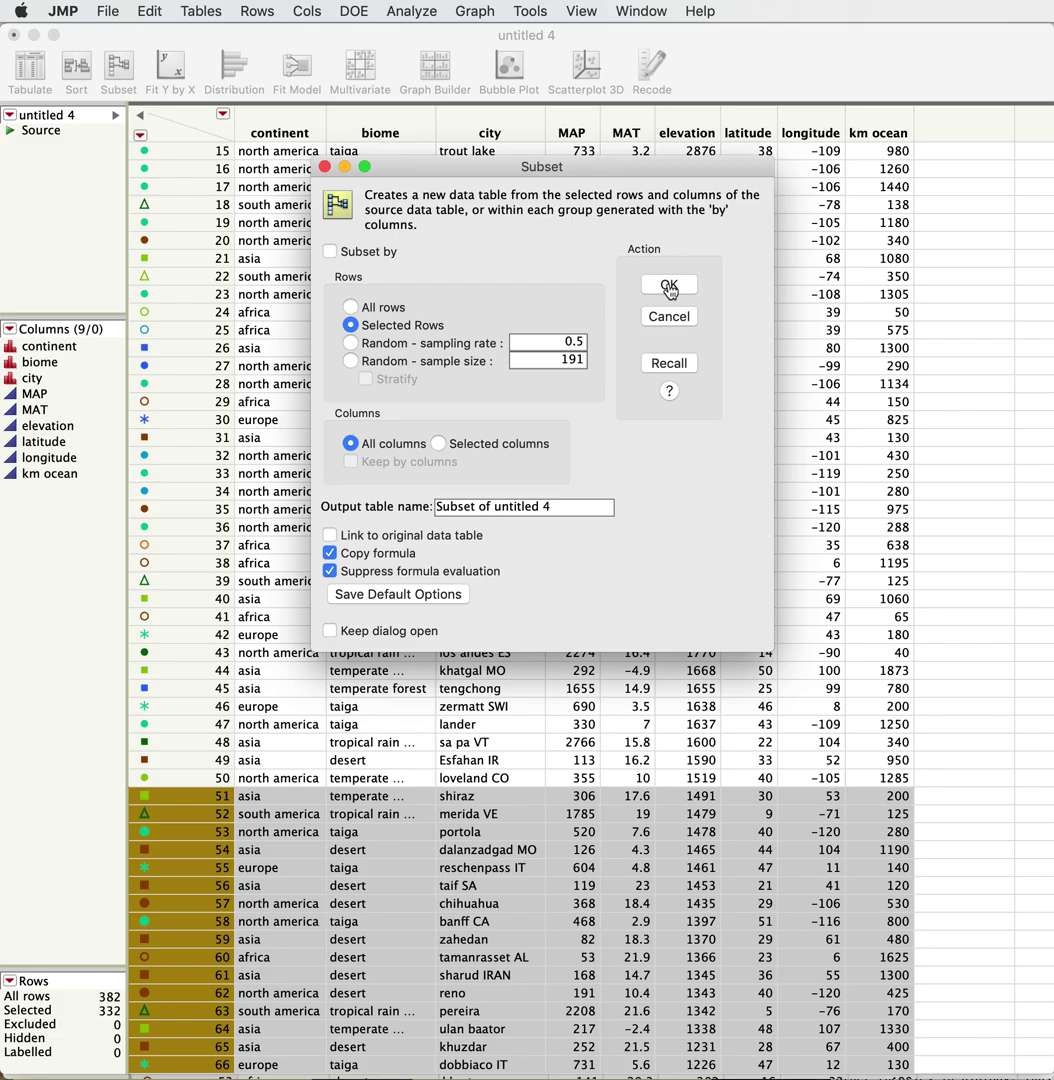
click(669, 287)
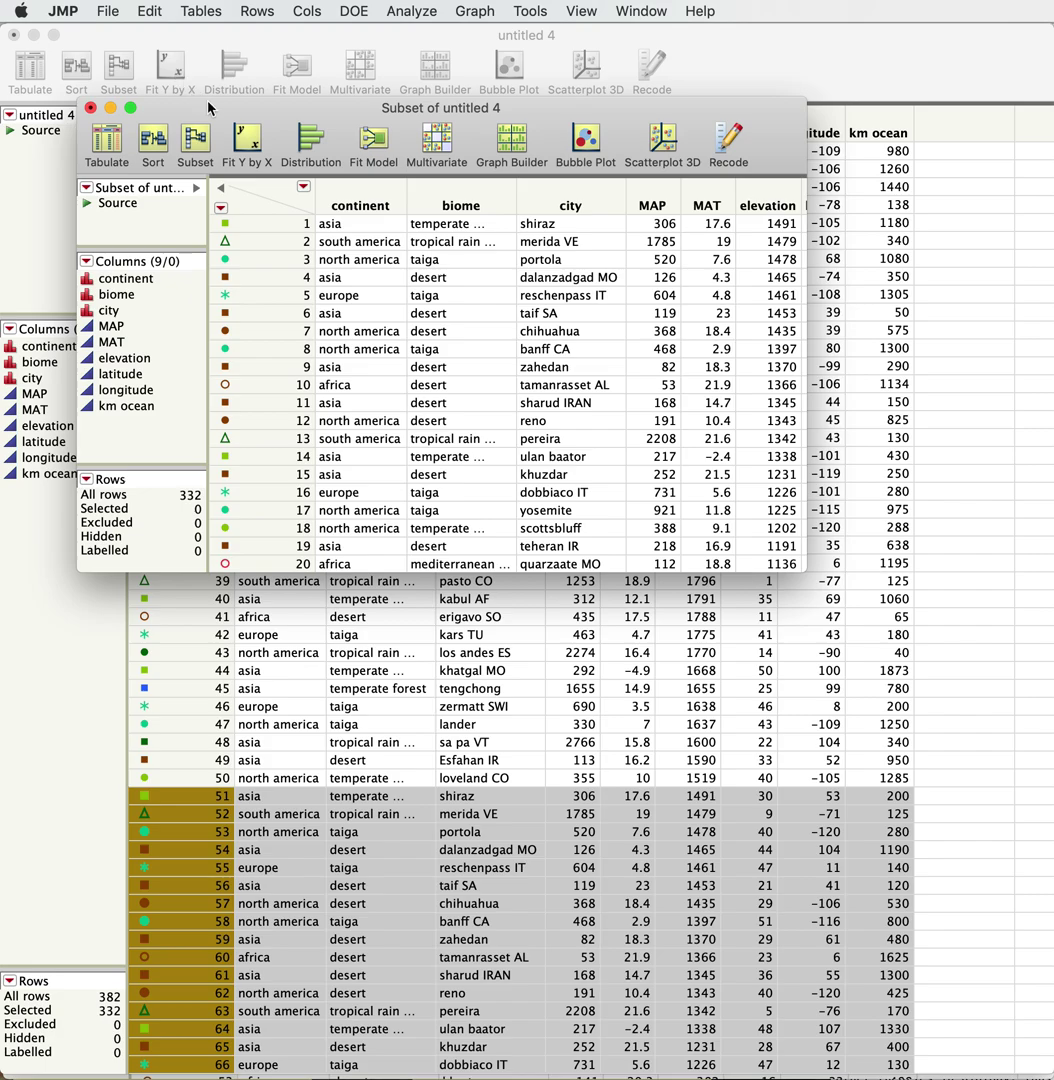
- Close untitled 4 without saving, then move and enlarge the Subset of untitled 4 window
click(90, 107)
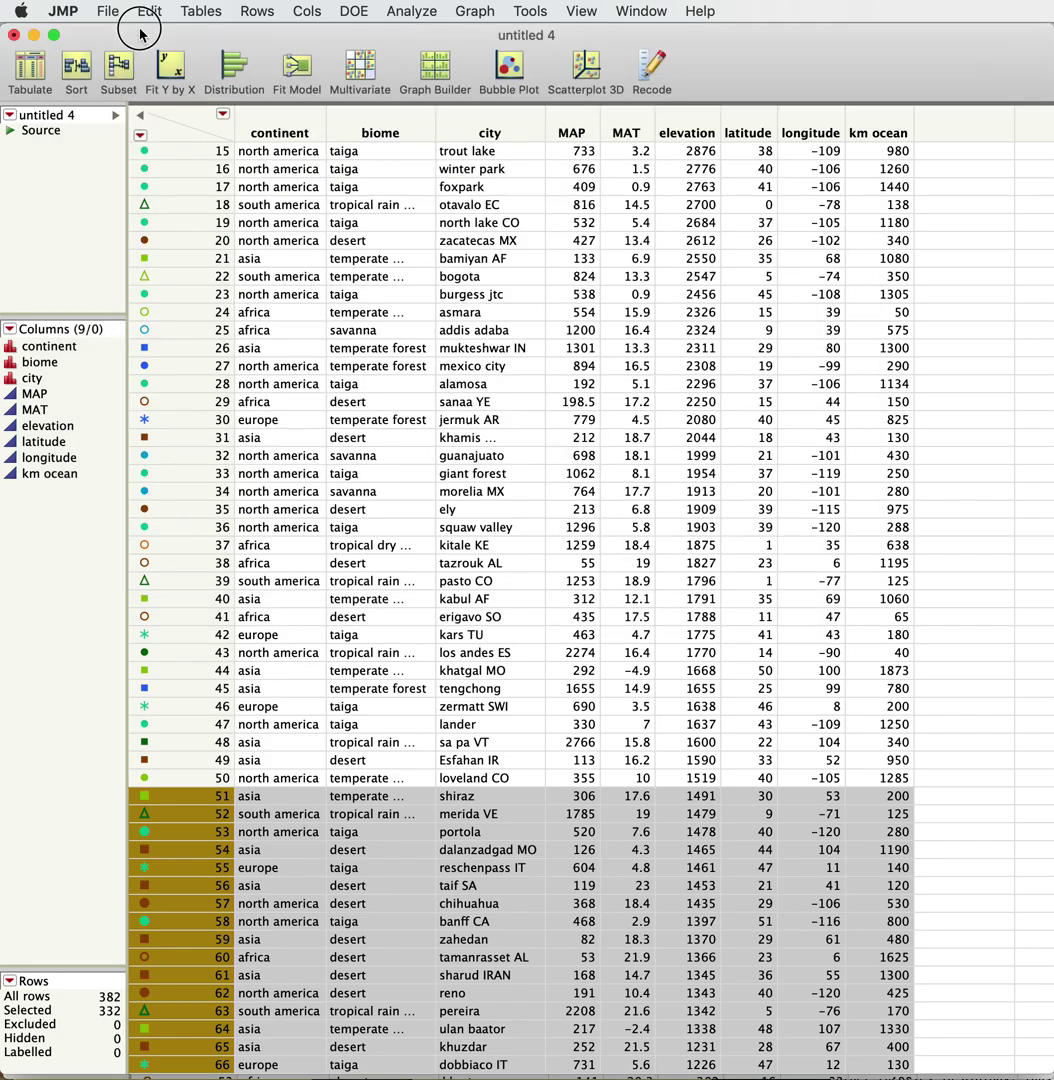
click(14, 35)
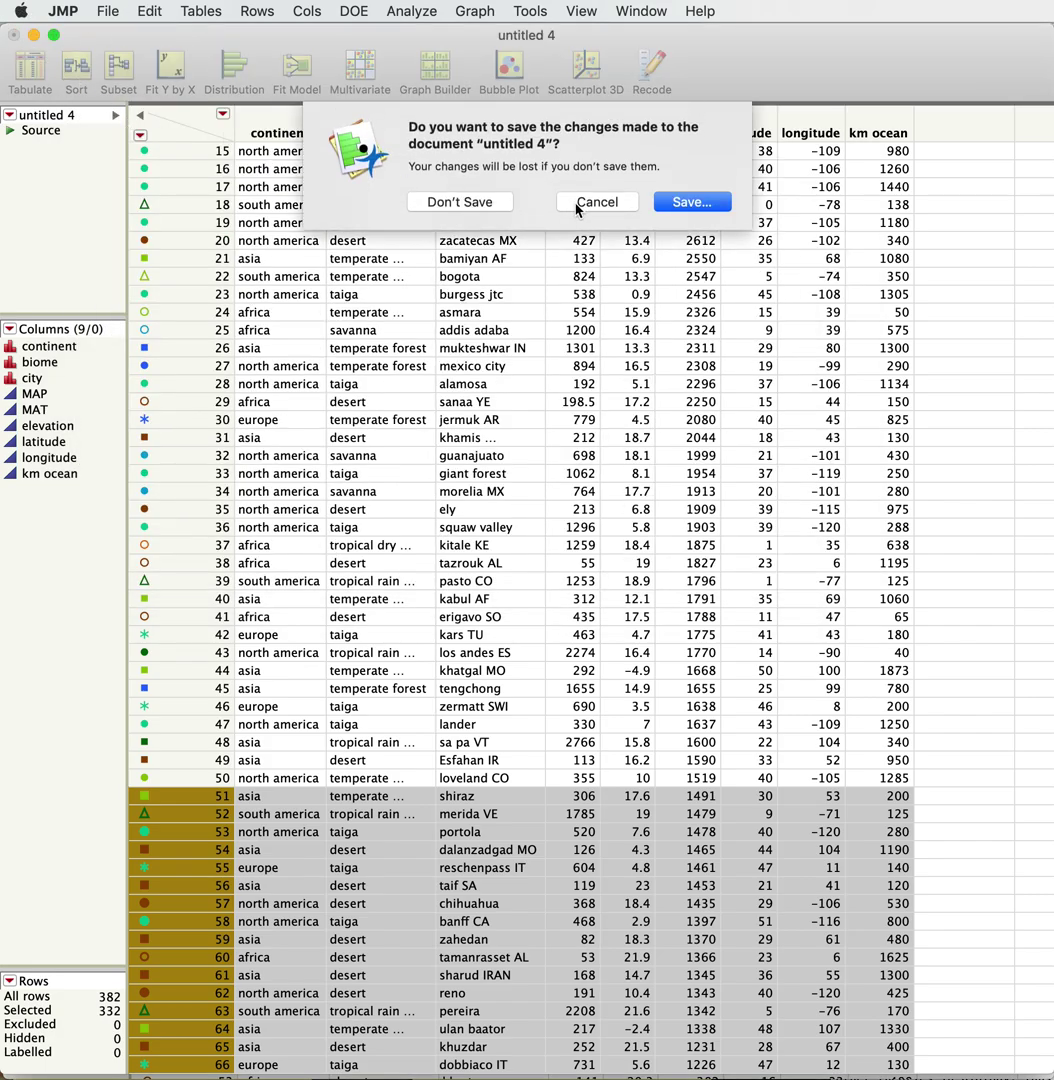
click(434, 204)
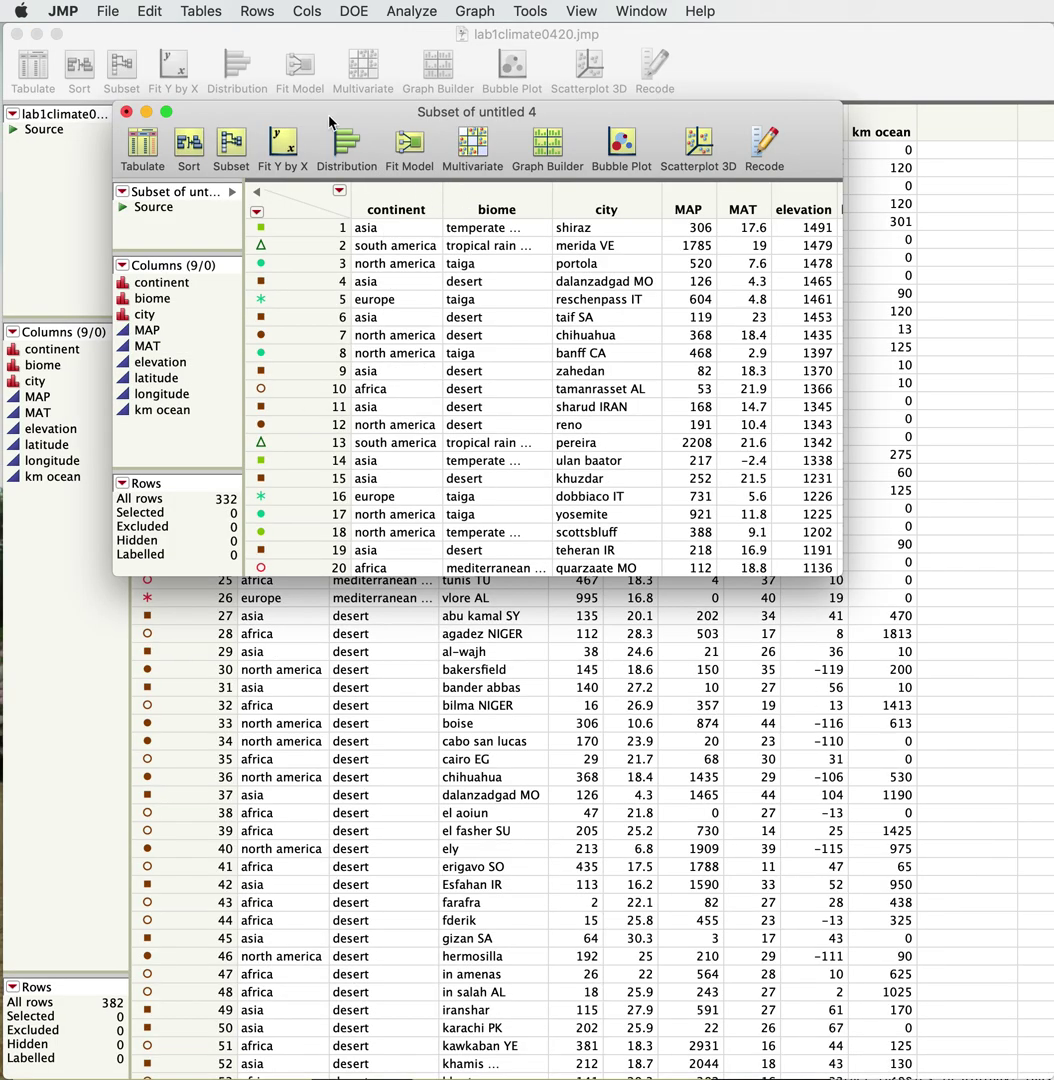
drag(330, 120, 222, 40)
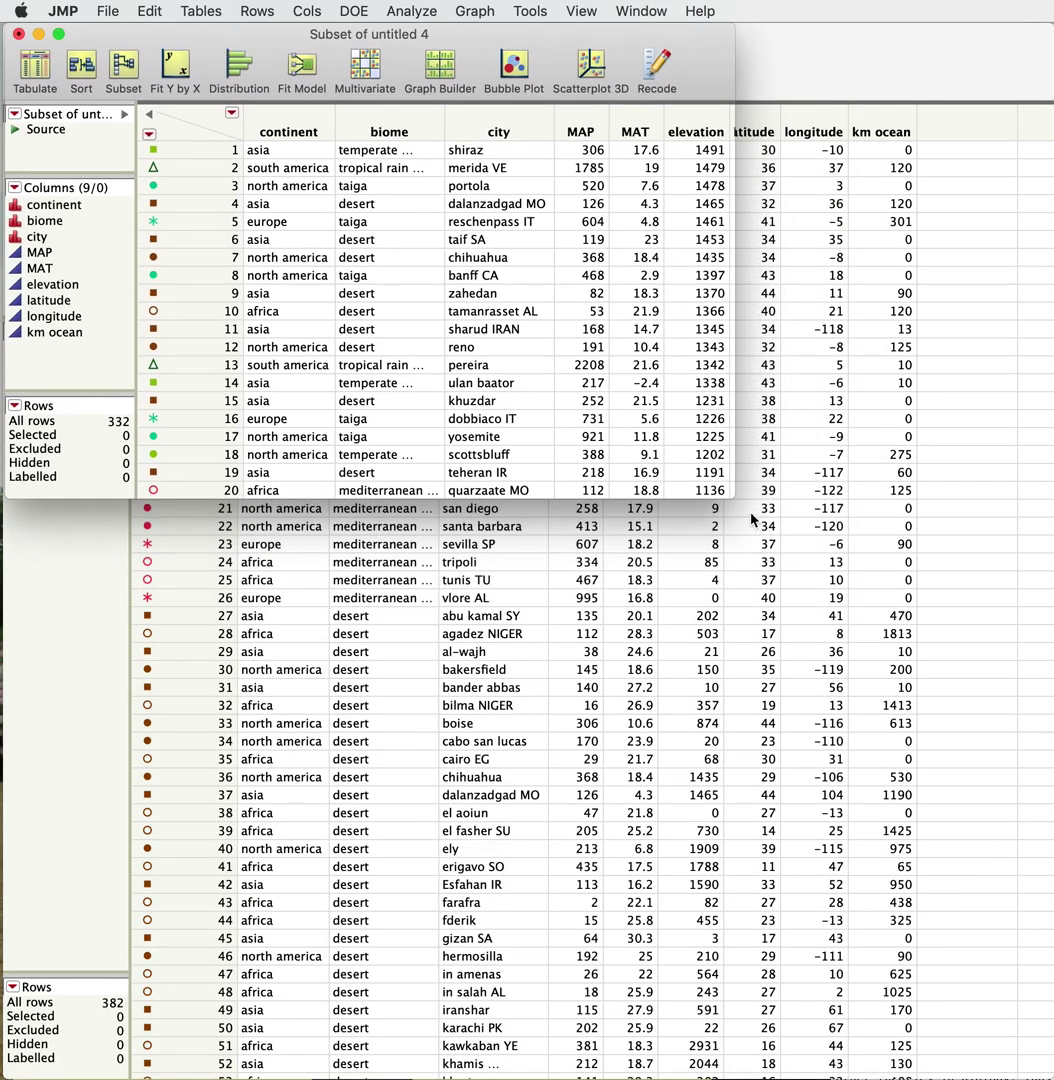
drag(733, 495, 1045, 1074)
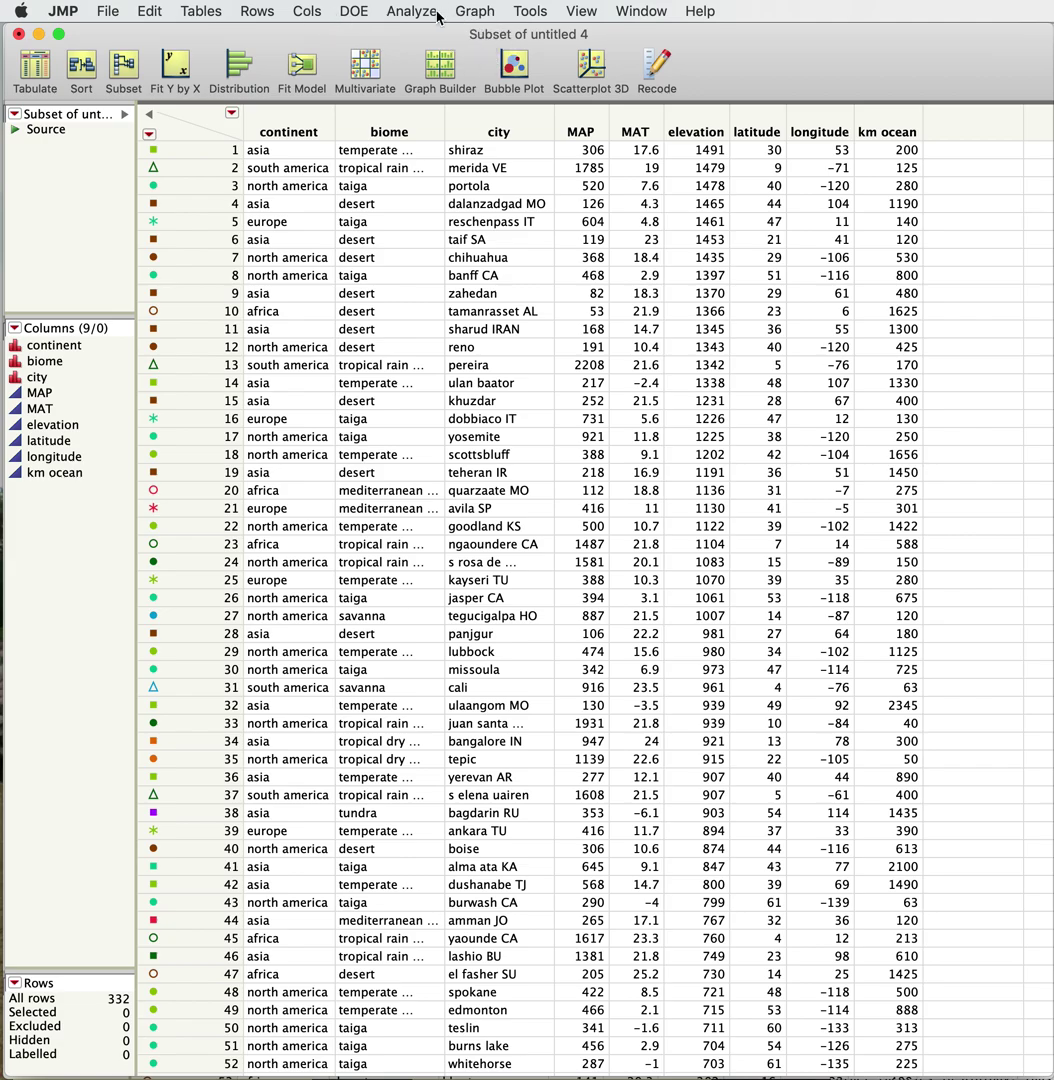
- In Fit Y by X, assign MAT as the X factor and MAP as the Y response
click(177, 66)
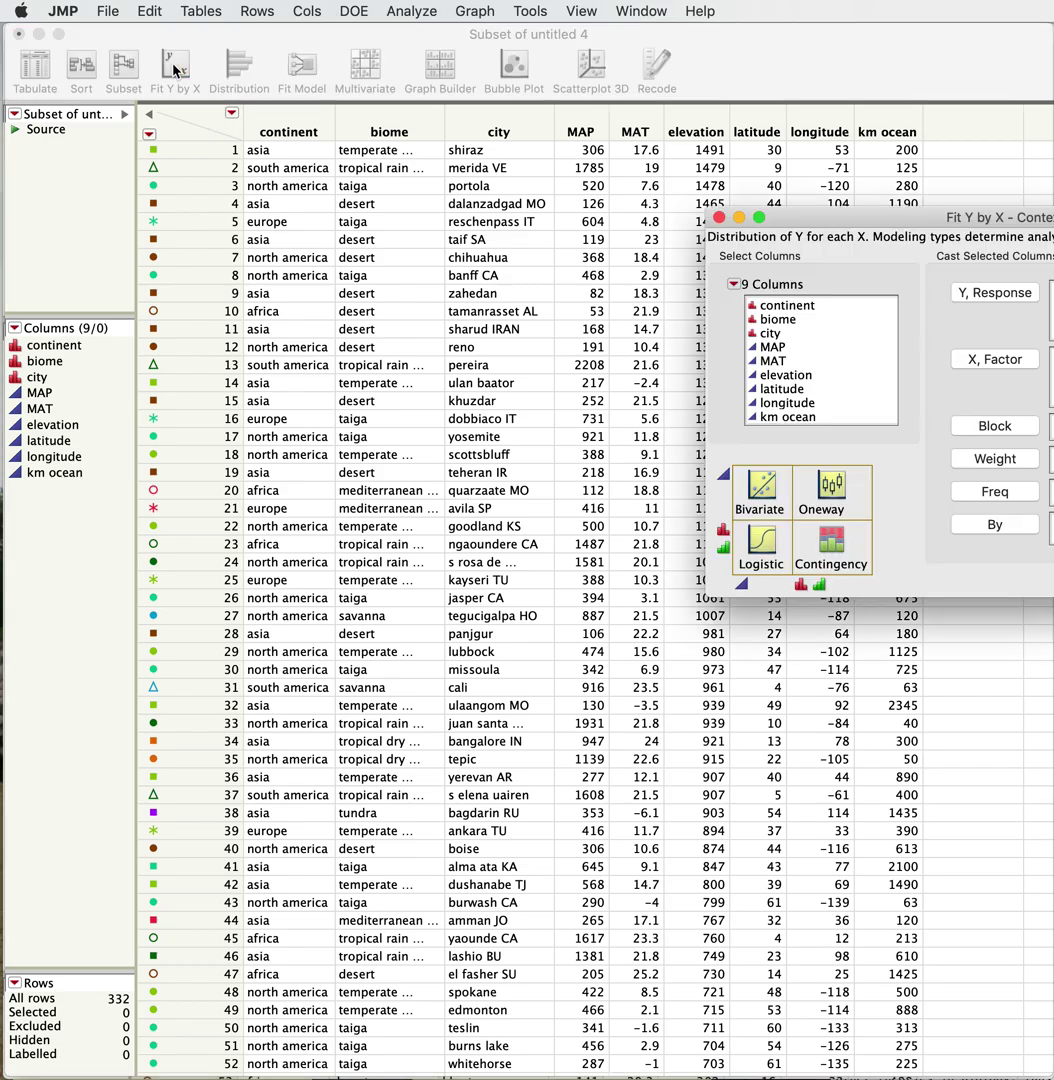
drag(892, 212, 350, 156)
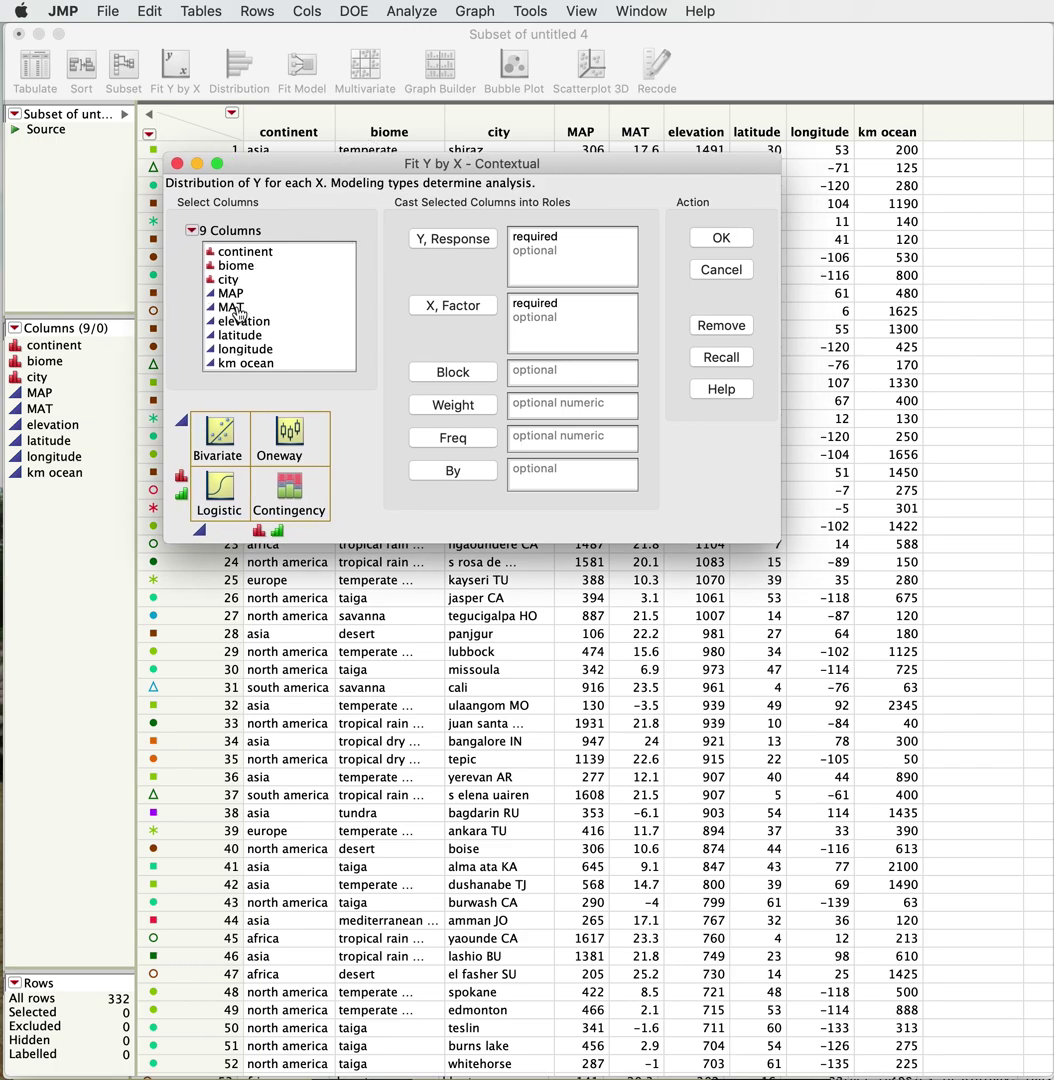
click(225, 307)
click(467, 318)
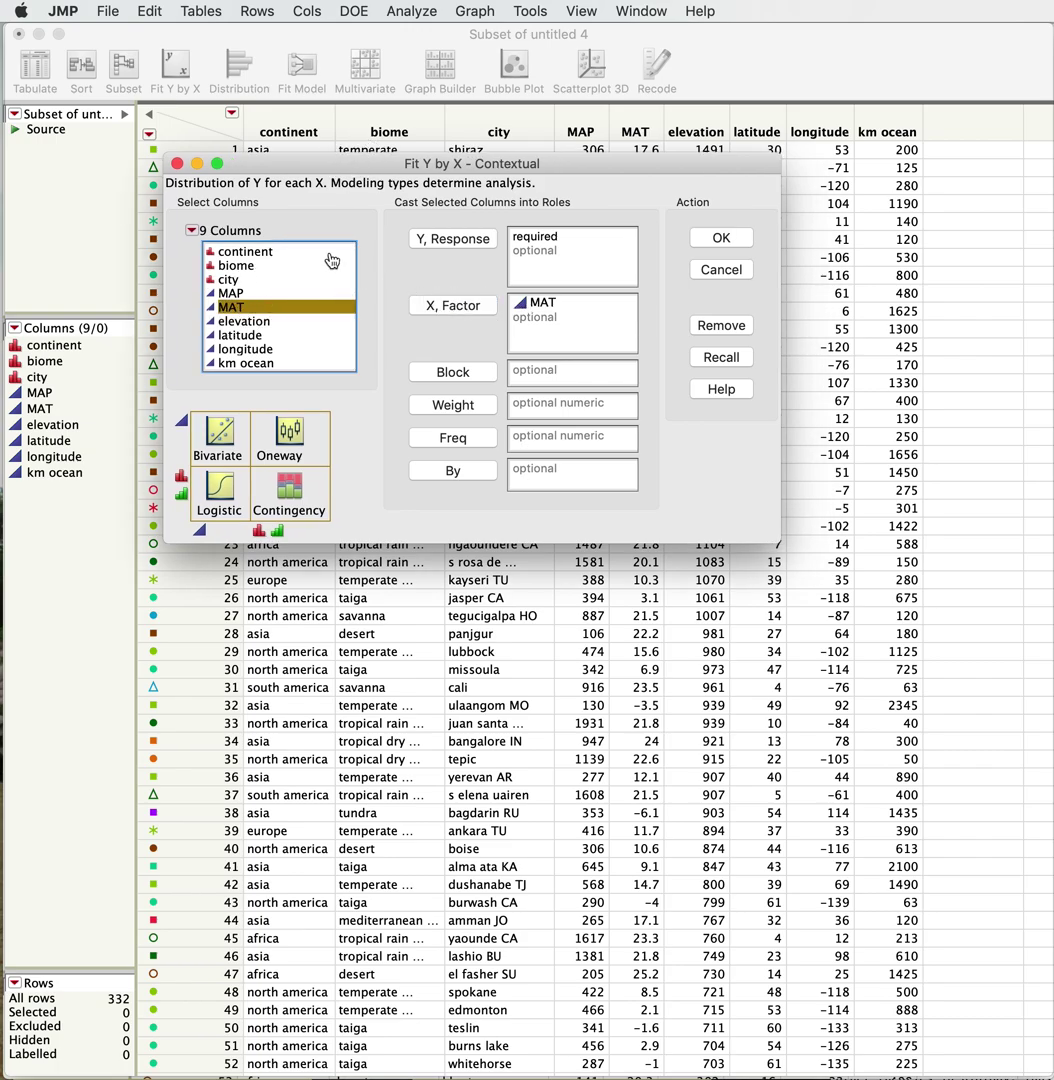
click(233, 294)
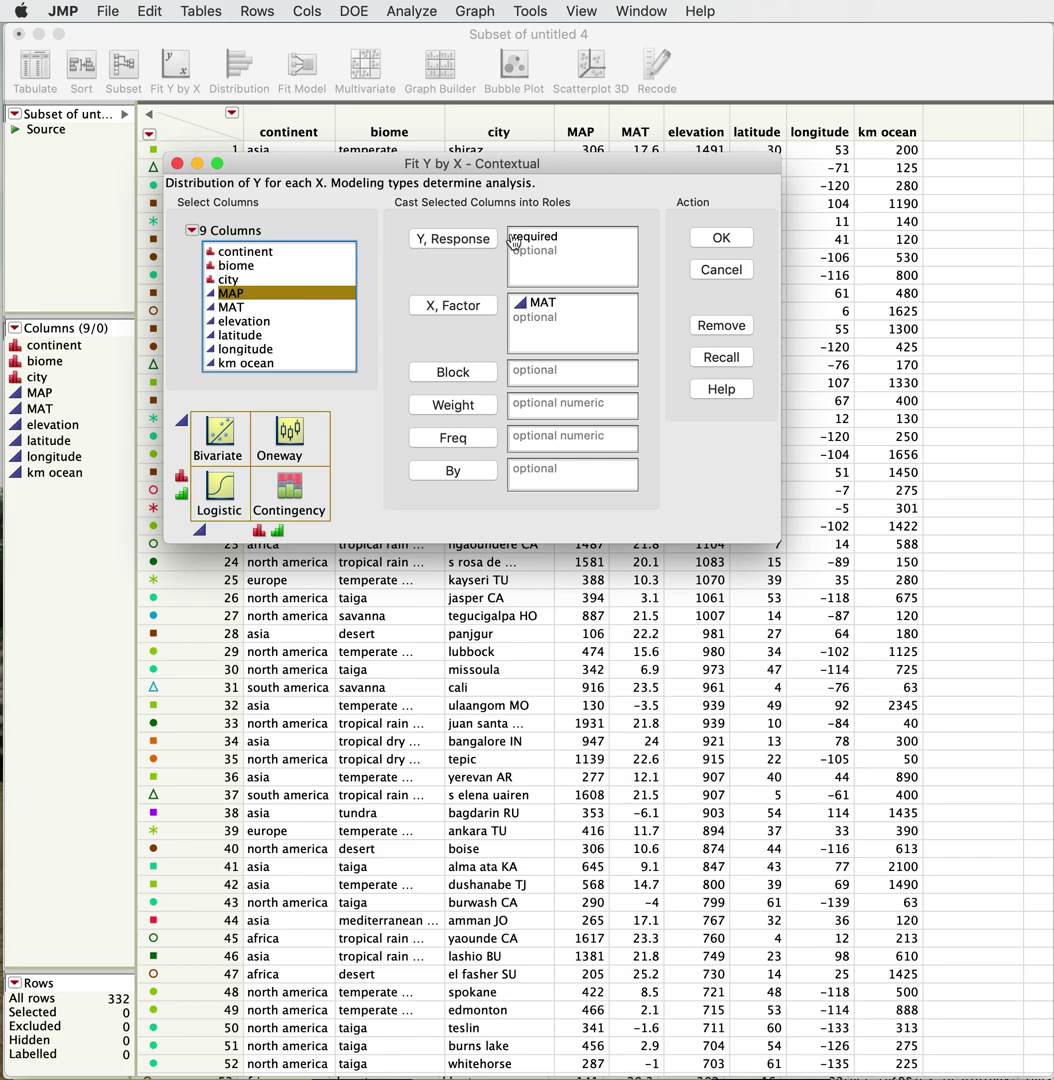
click(443, 240)
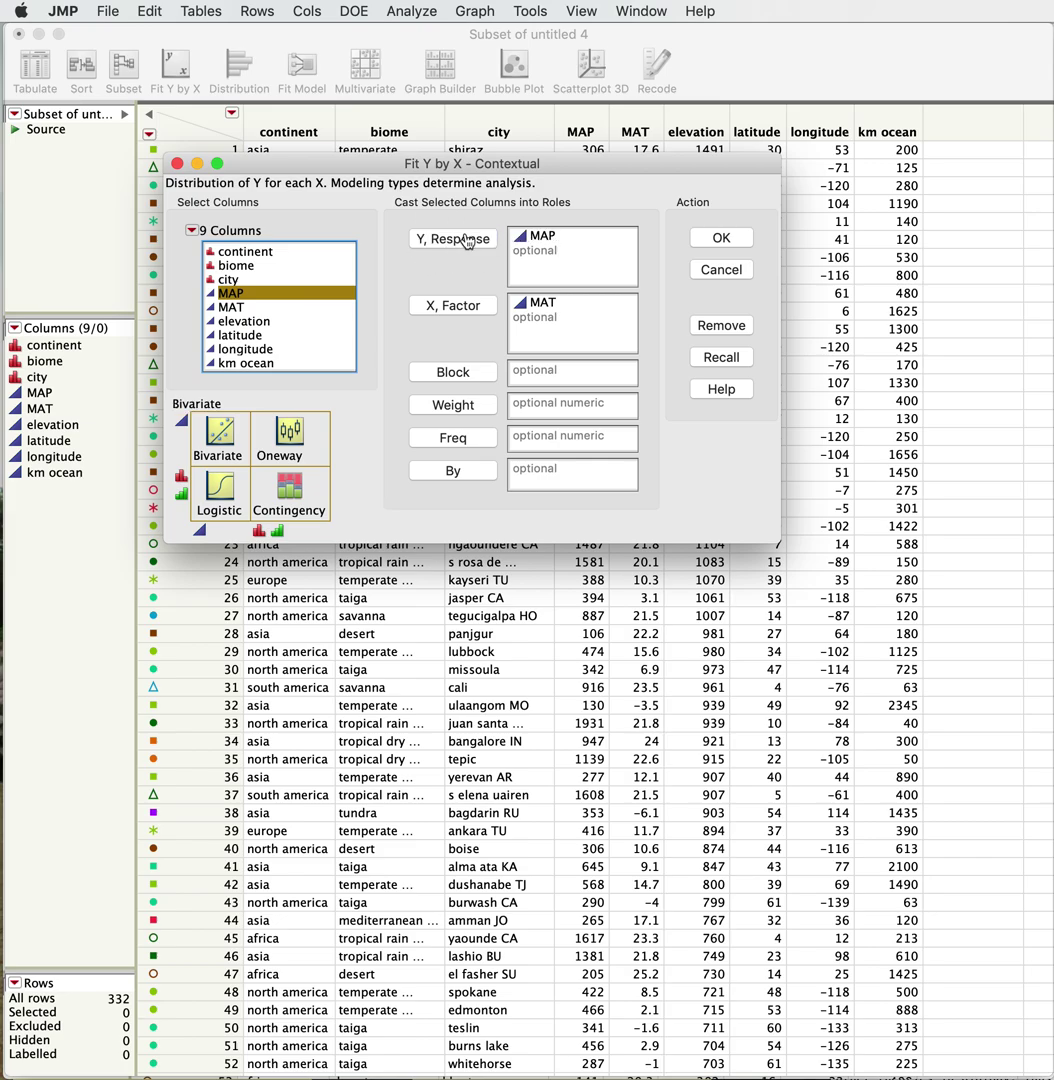
- Run the MAP by MAT analysis, move the report to the top-left, and enlarge the scatterplot
click(721, 240)
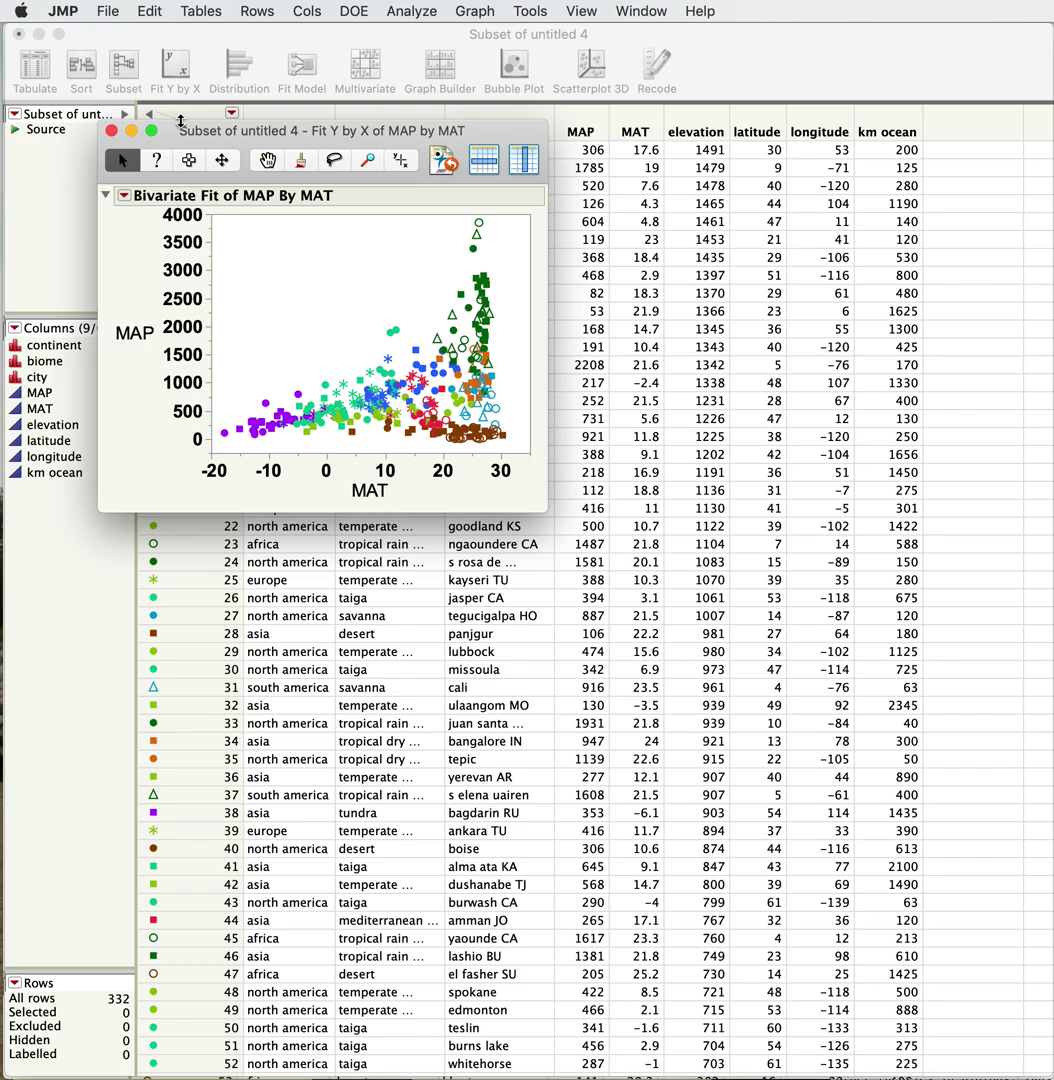
drag(166, 132, 77, 39)
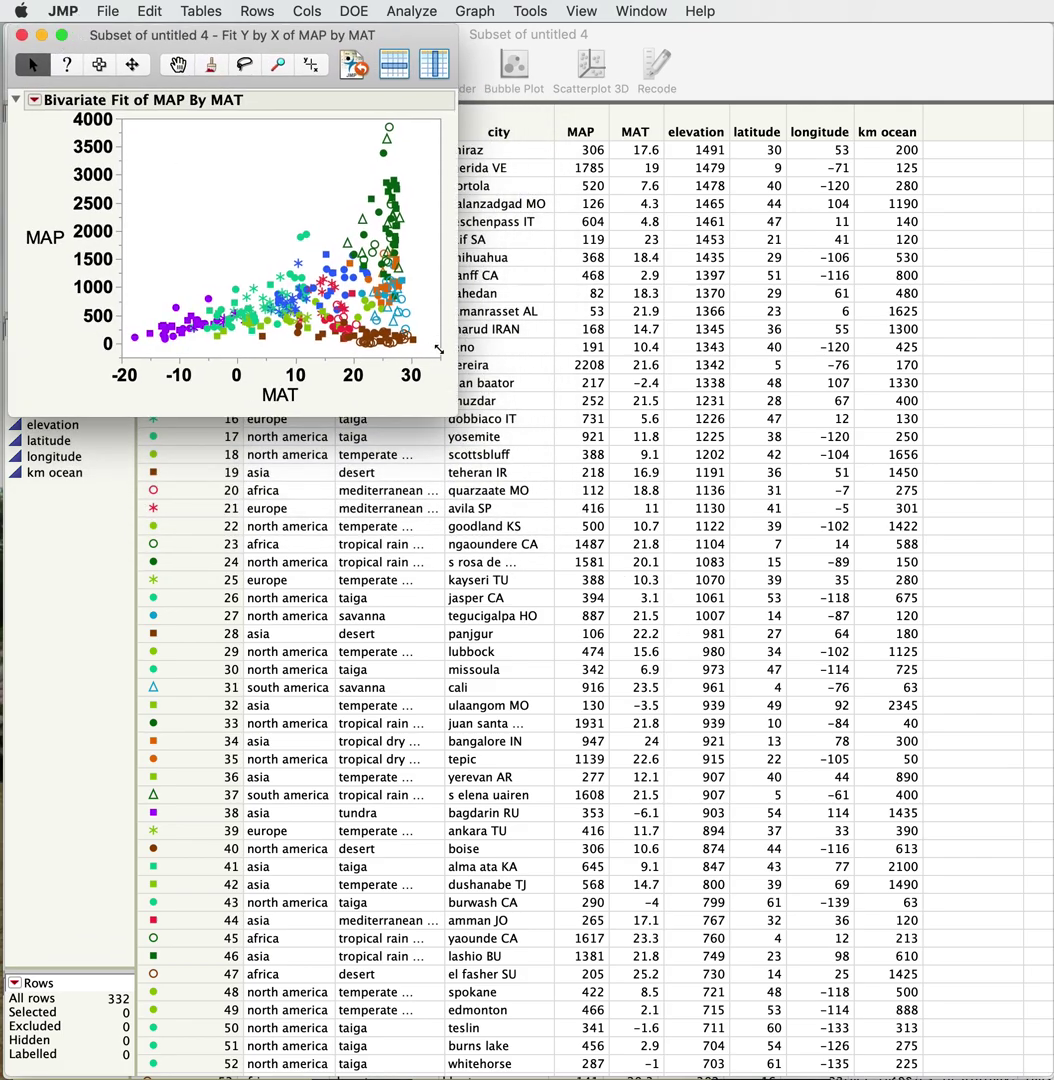
drag(437, 356, 944, 1002)
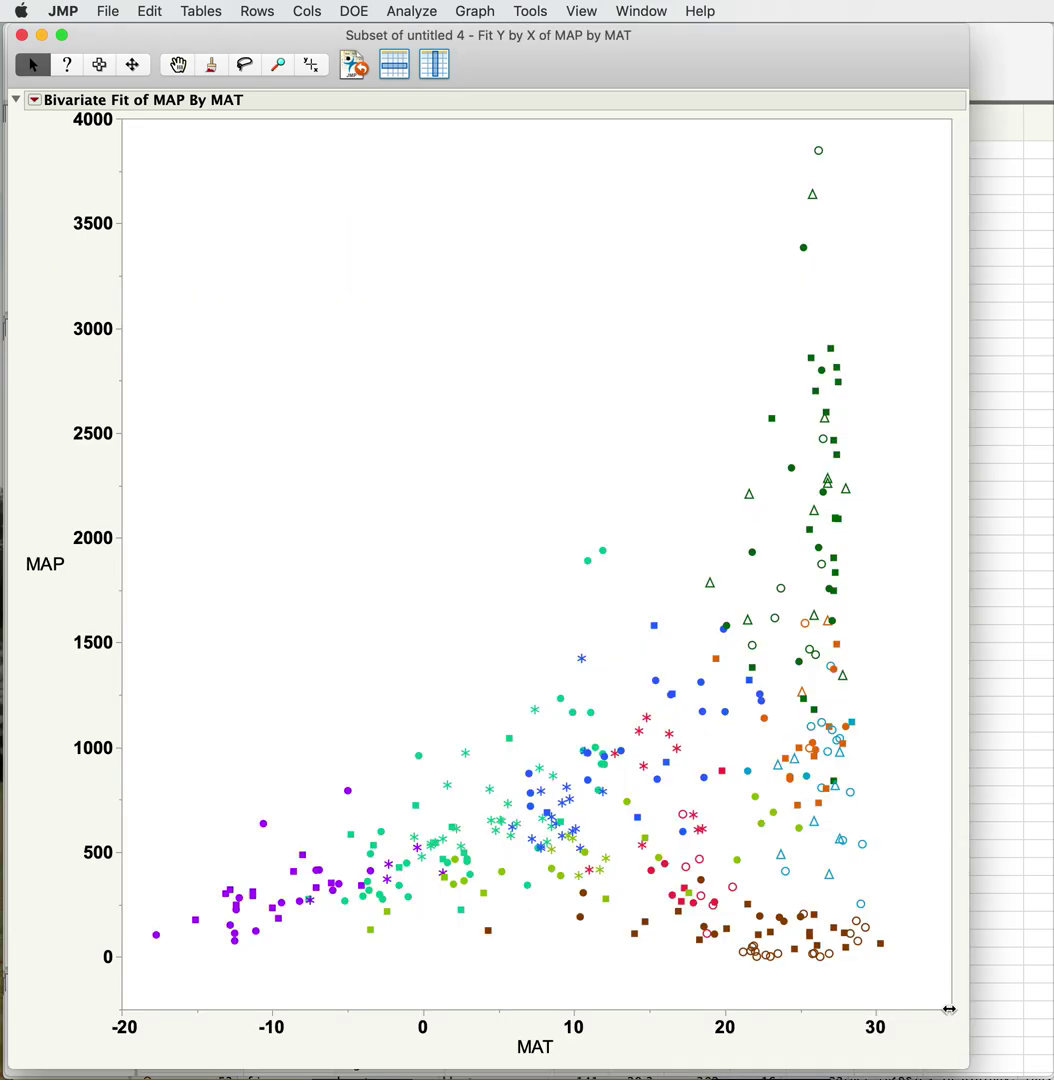
- Set biome as the Group By column on the Bivariate Fit report
click(35, 101)
click(35, 102)
click(35, 102)
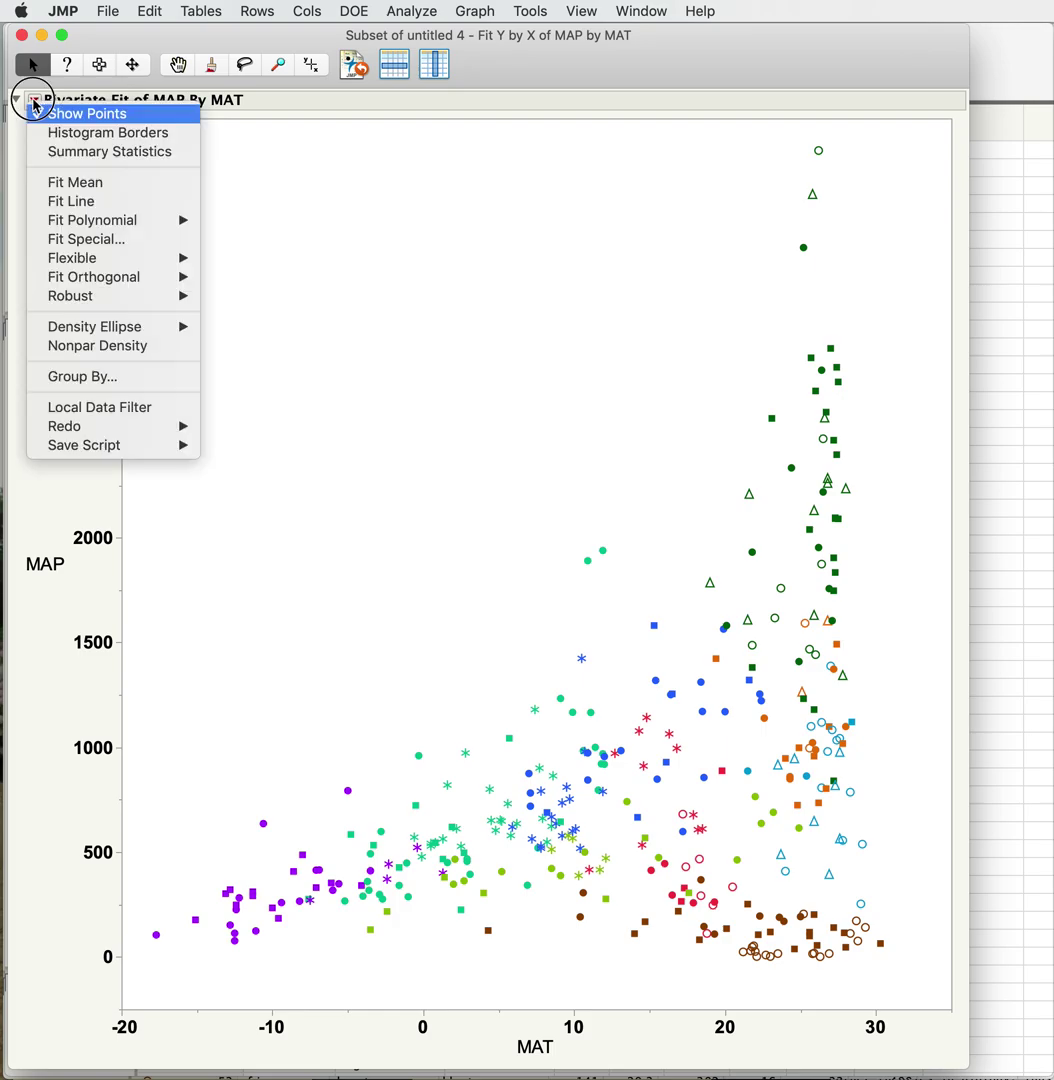
click(81, 378)
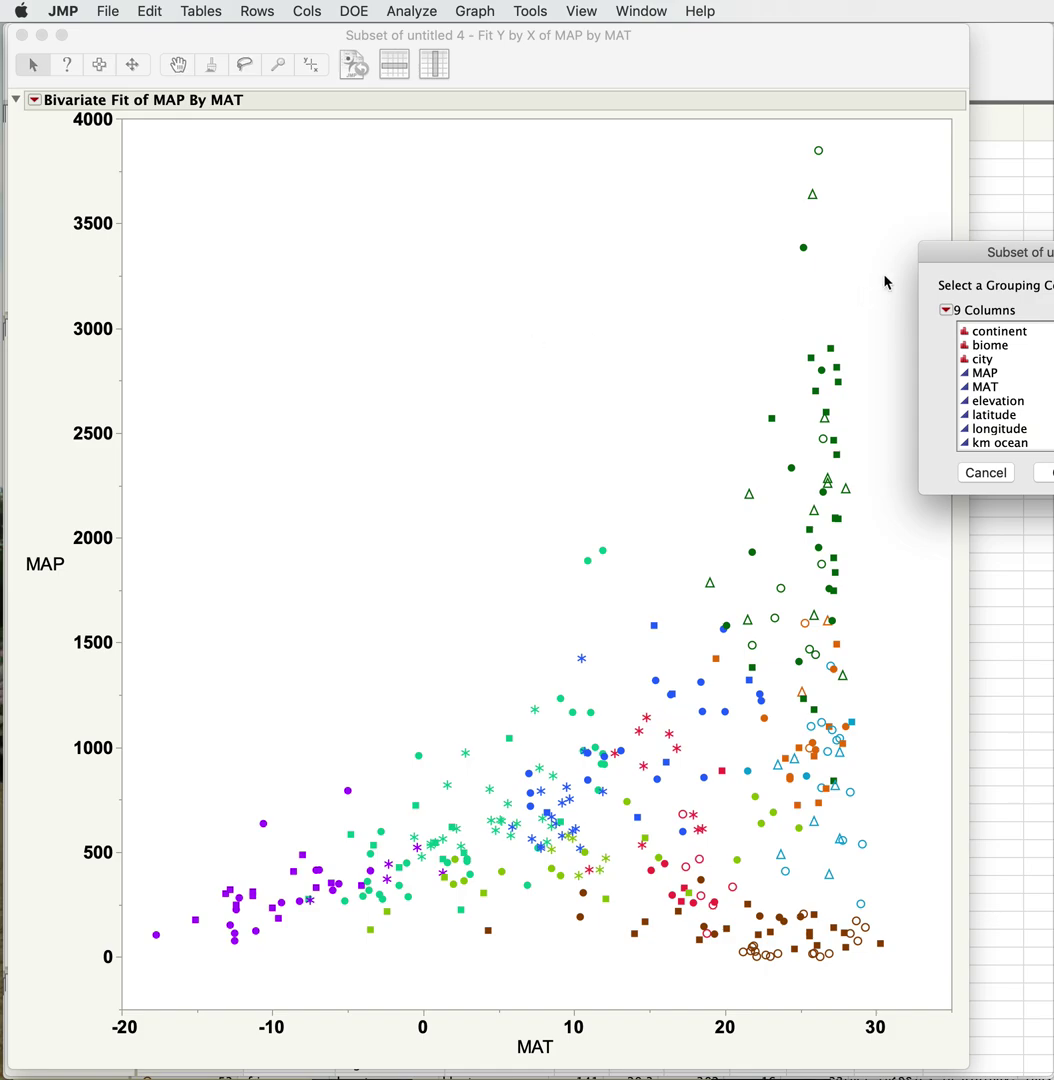
drag(970, 256, 393, 203)
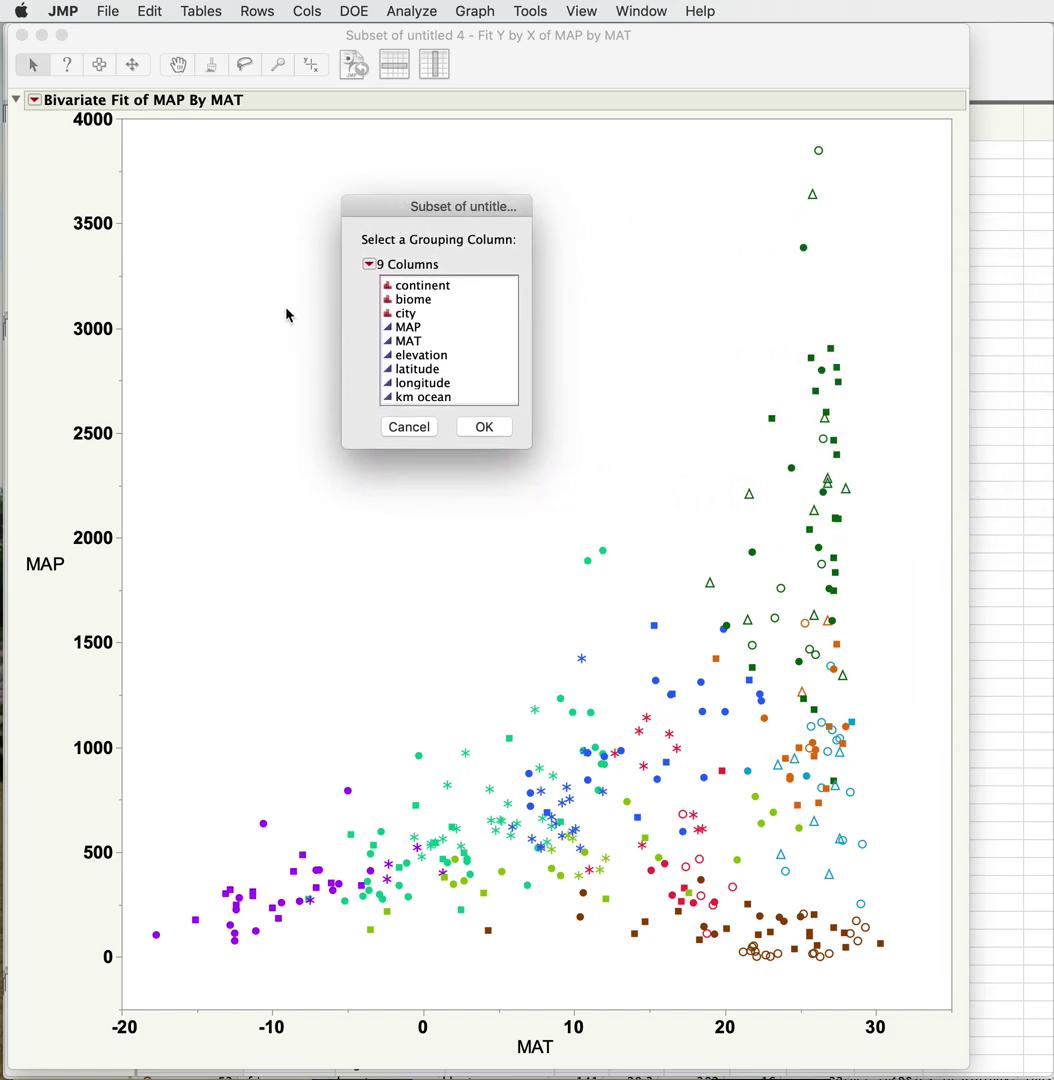
click(412, 299)
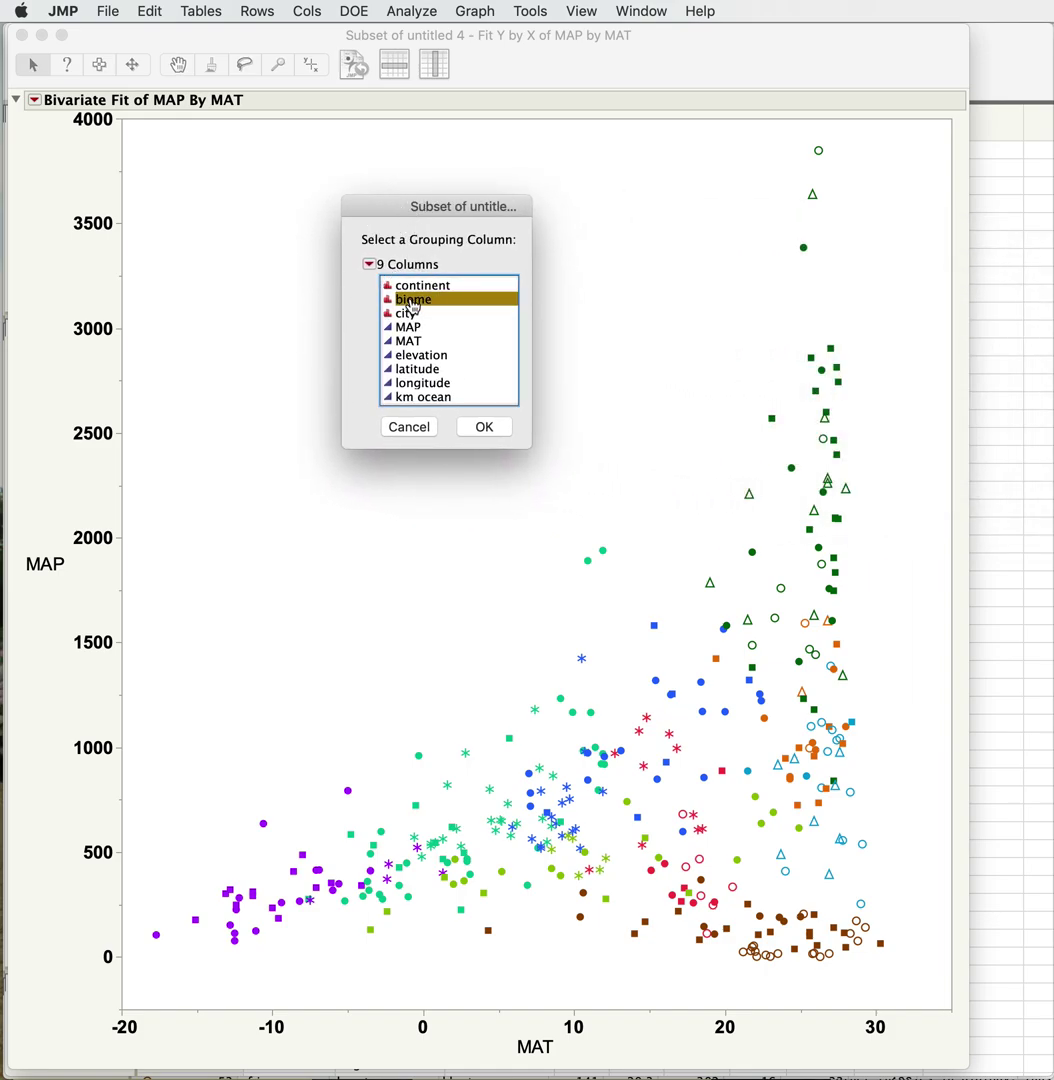
click(484, 426)
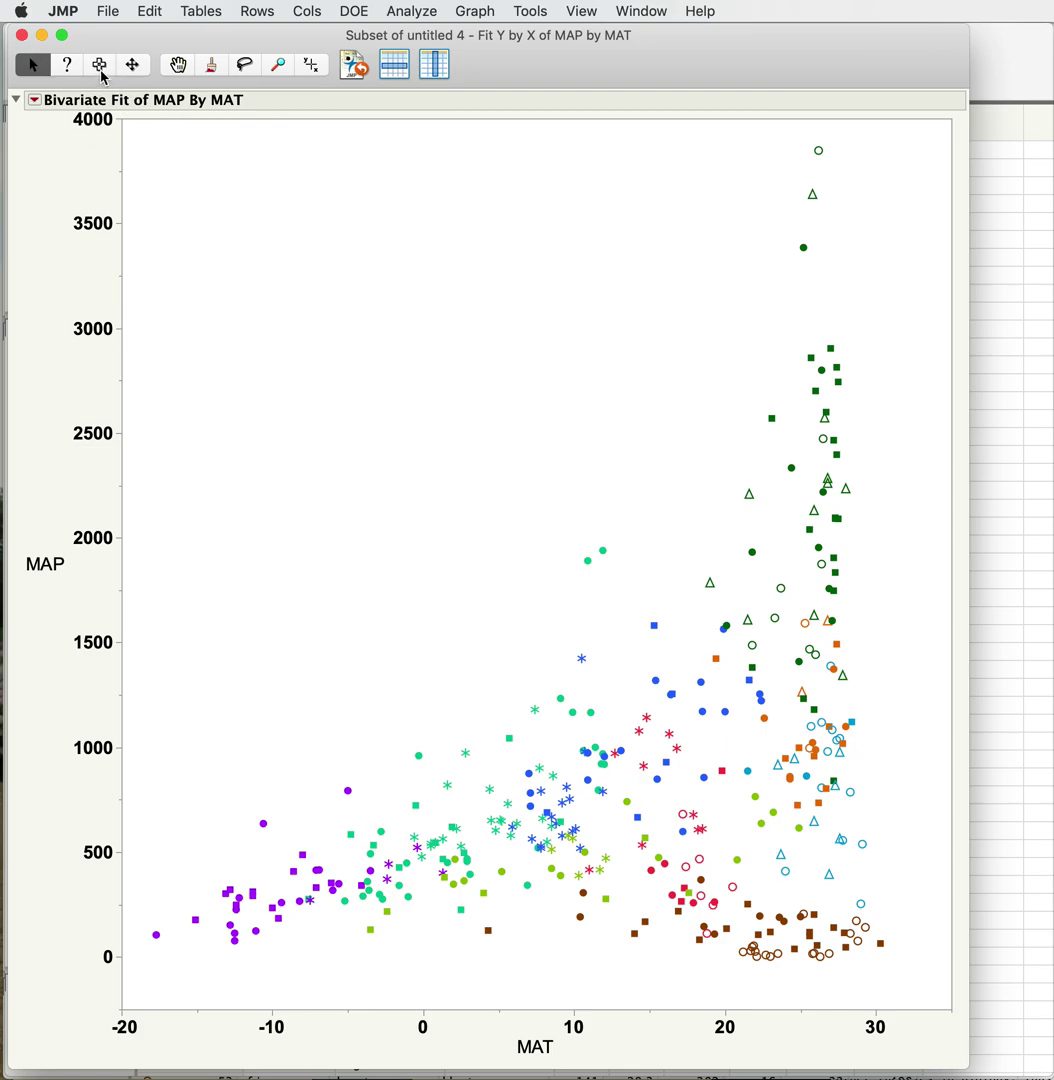
- Request a custom density ellipse and change its probability from 95 to 70
click(35, 100)
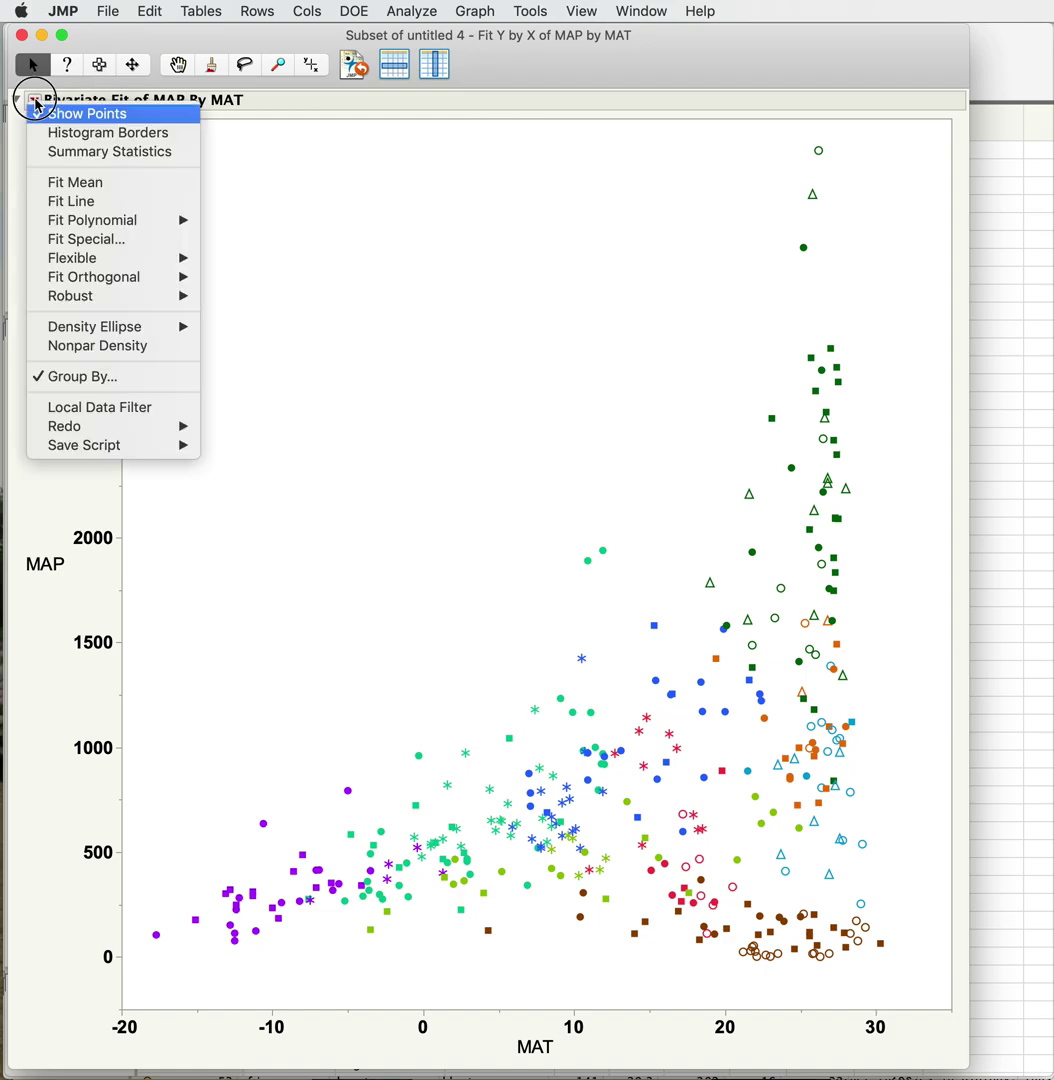
mouse_move(80, 326)
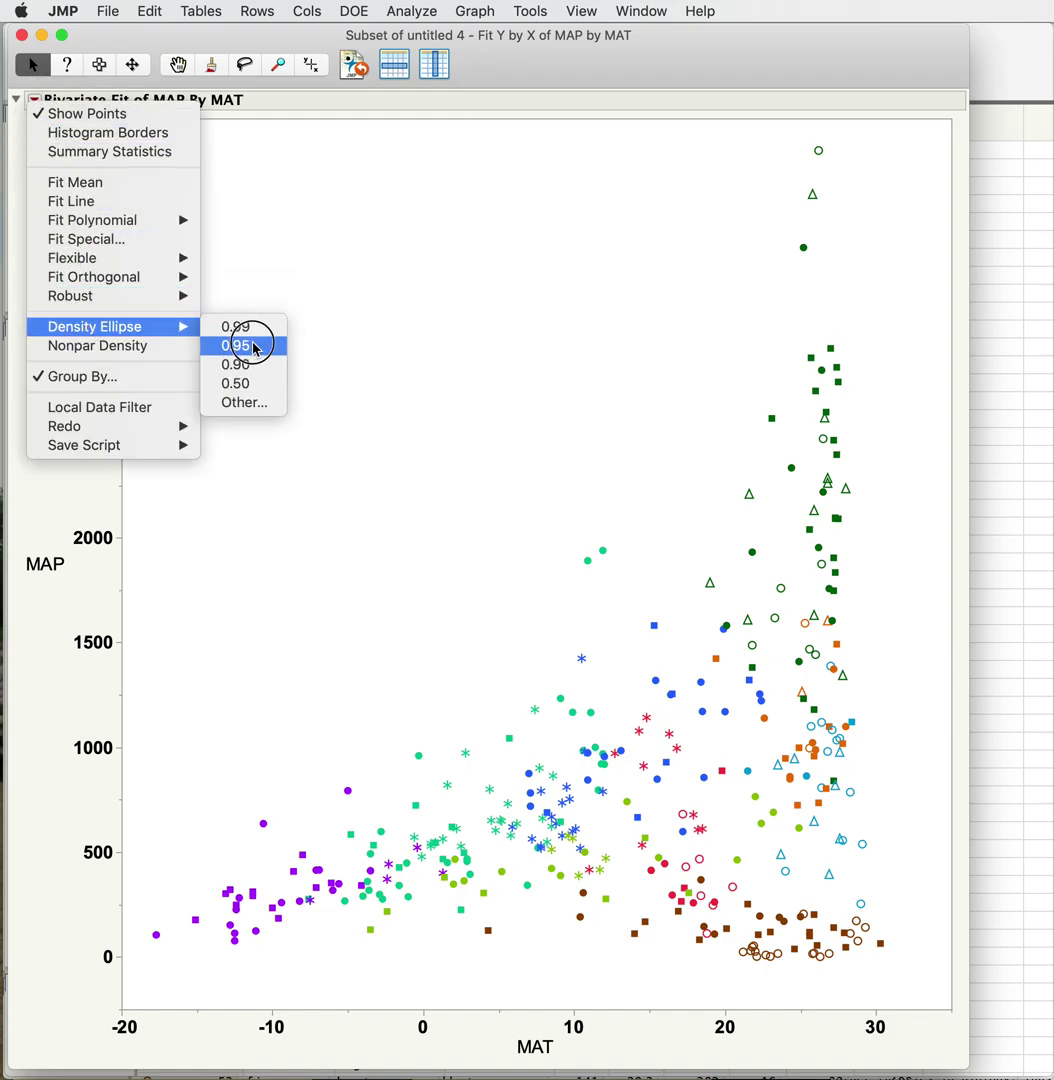
click(263, 407)
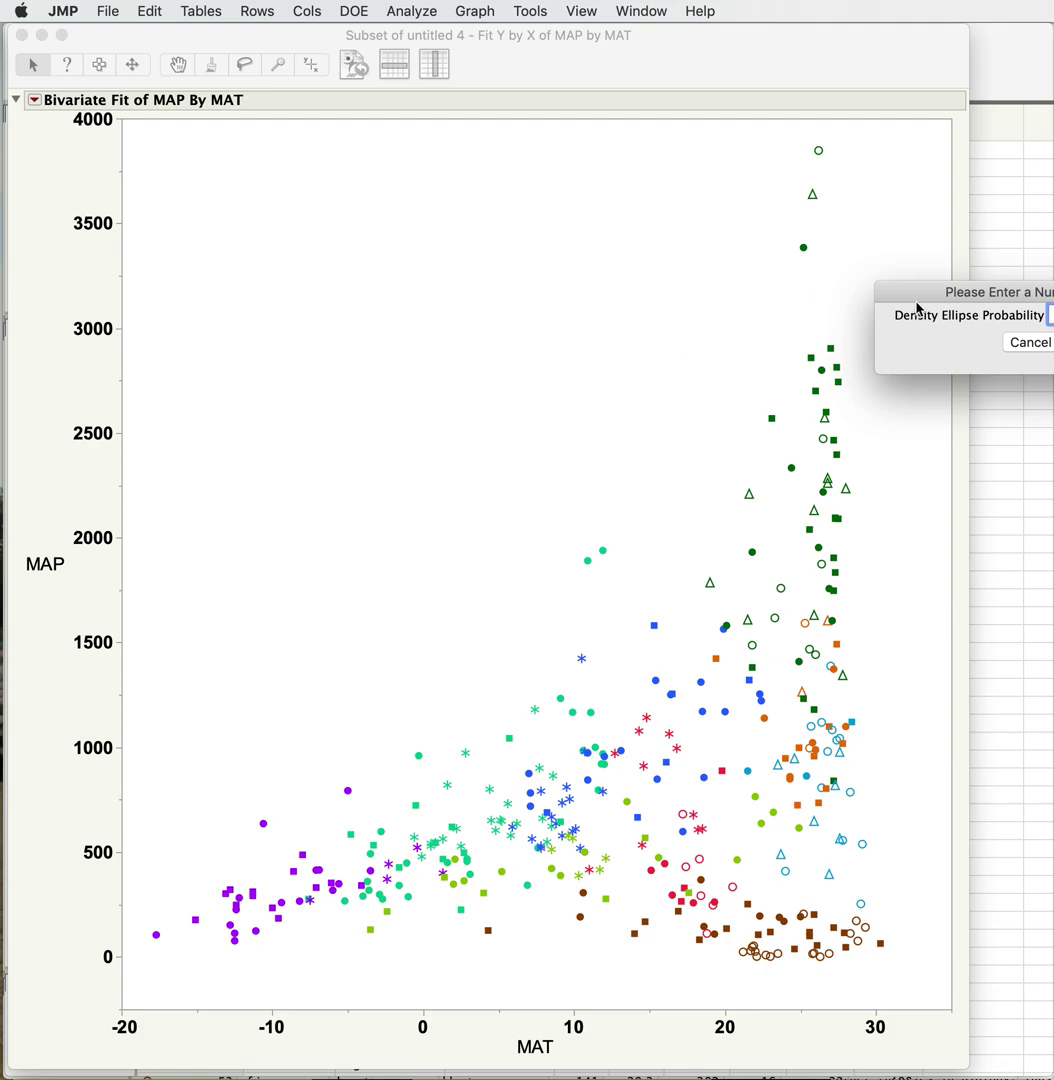
drag(916, 306, 278, 259)
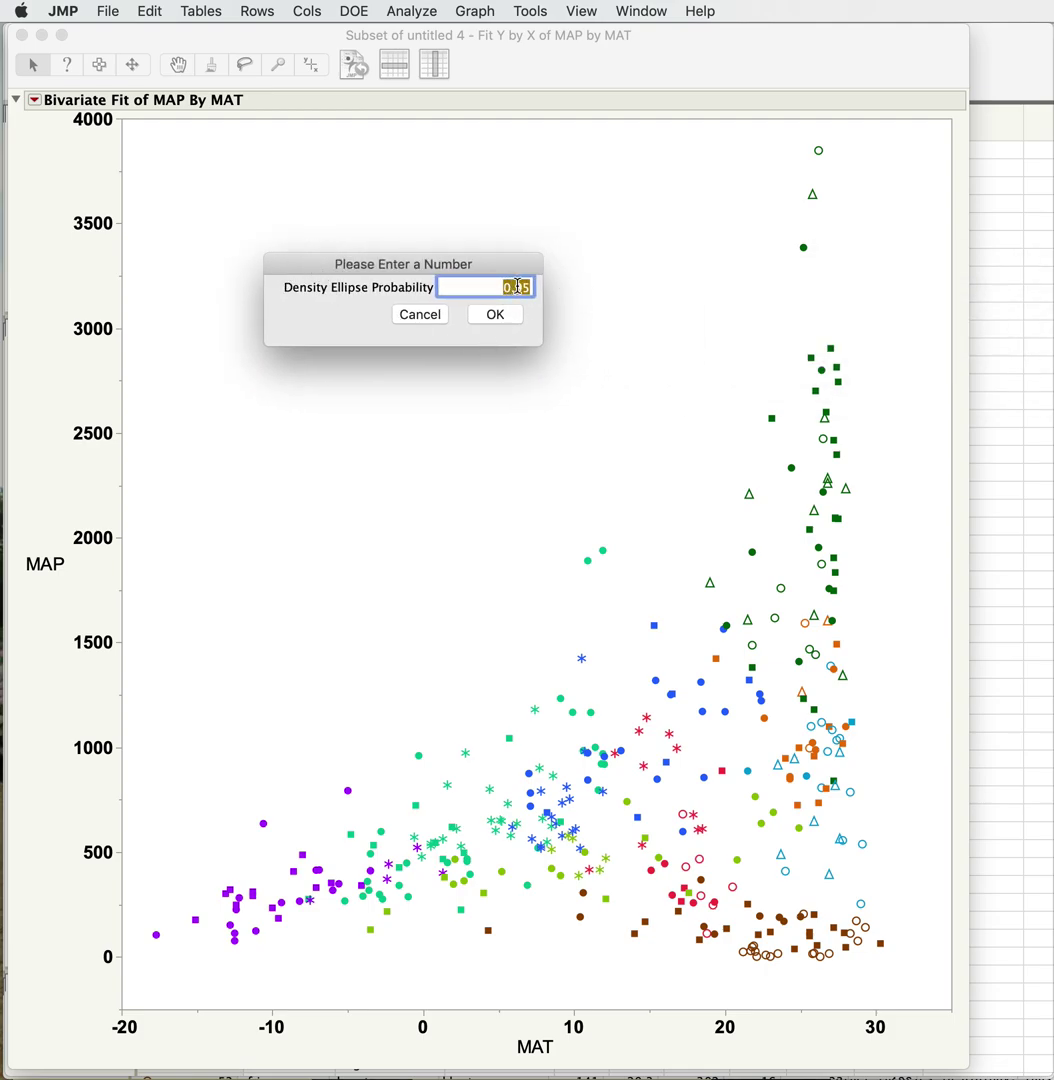
click(517, 287)
drag(517, 287, 524, 291)
text(70)
- Confirm the 0.70 probability and review the per-biome ellipses and the biome legend
click(497, 316)
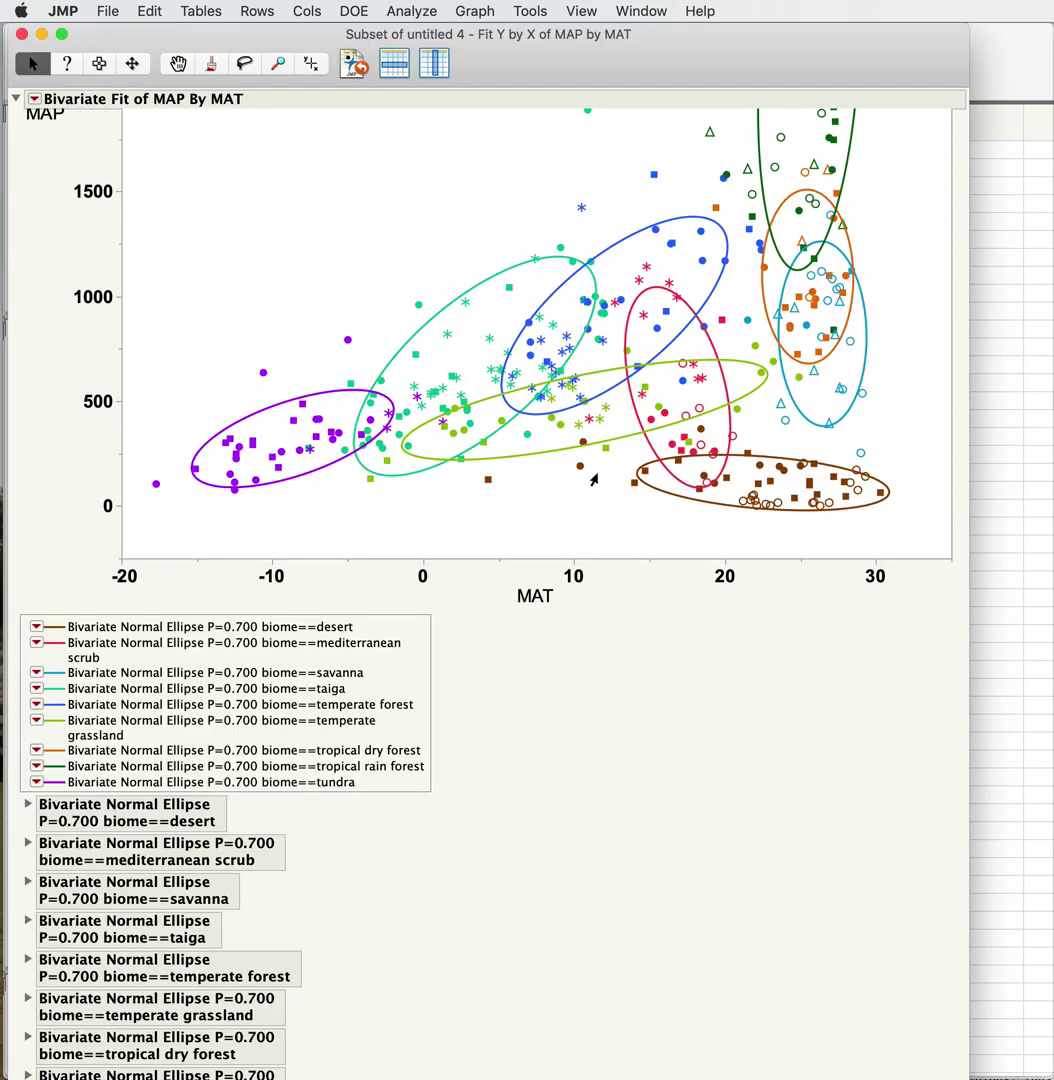
scroll(593, 480, up, 8)
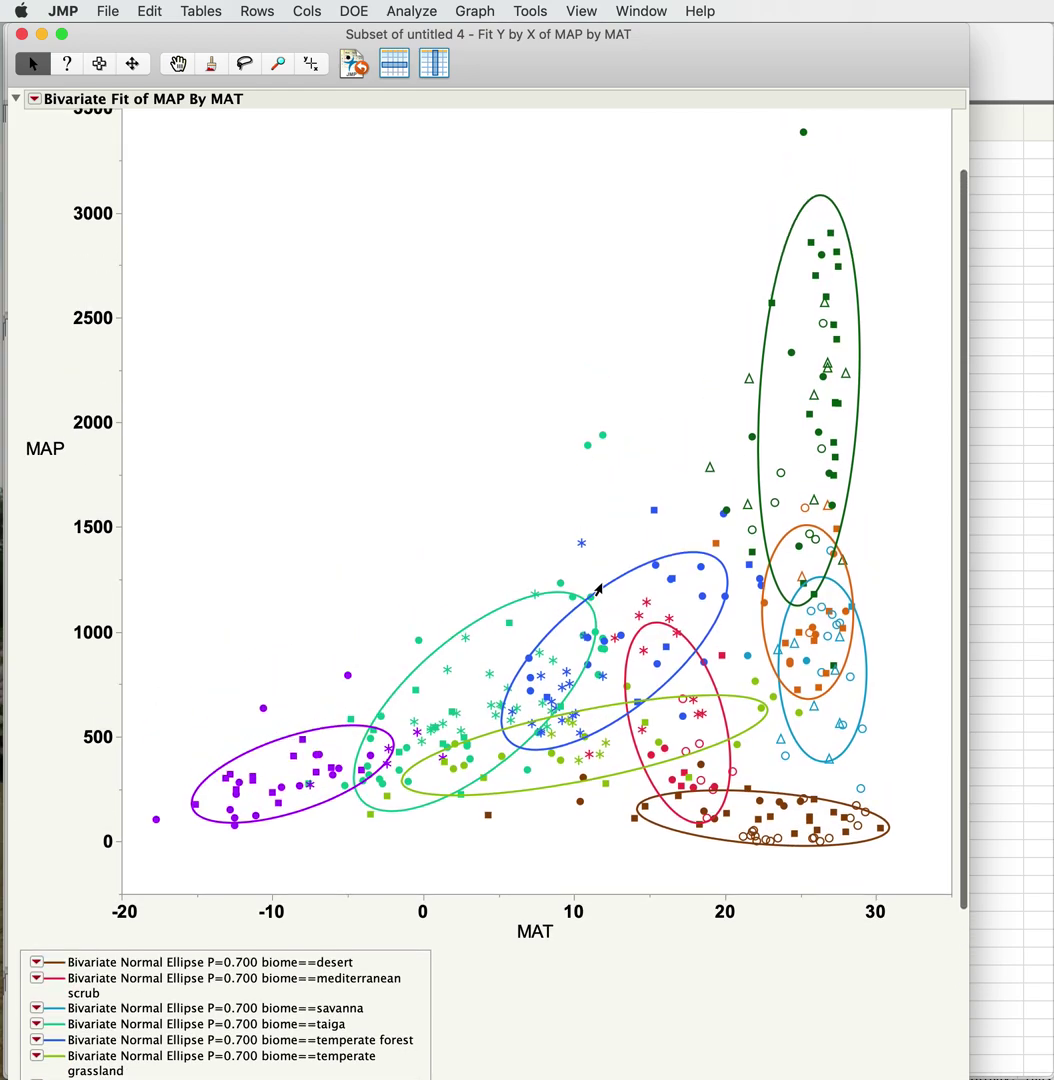
scroll(594, 588, up, 1)
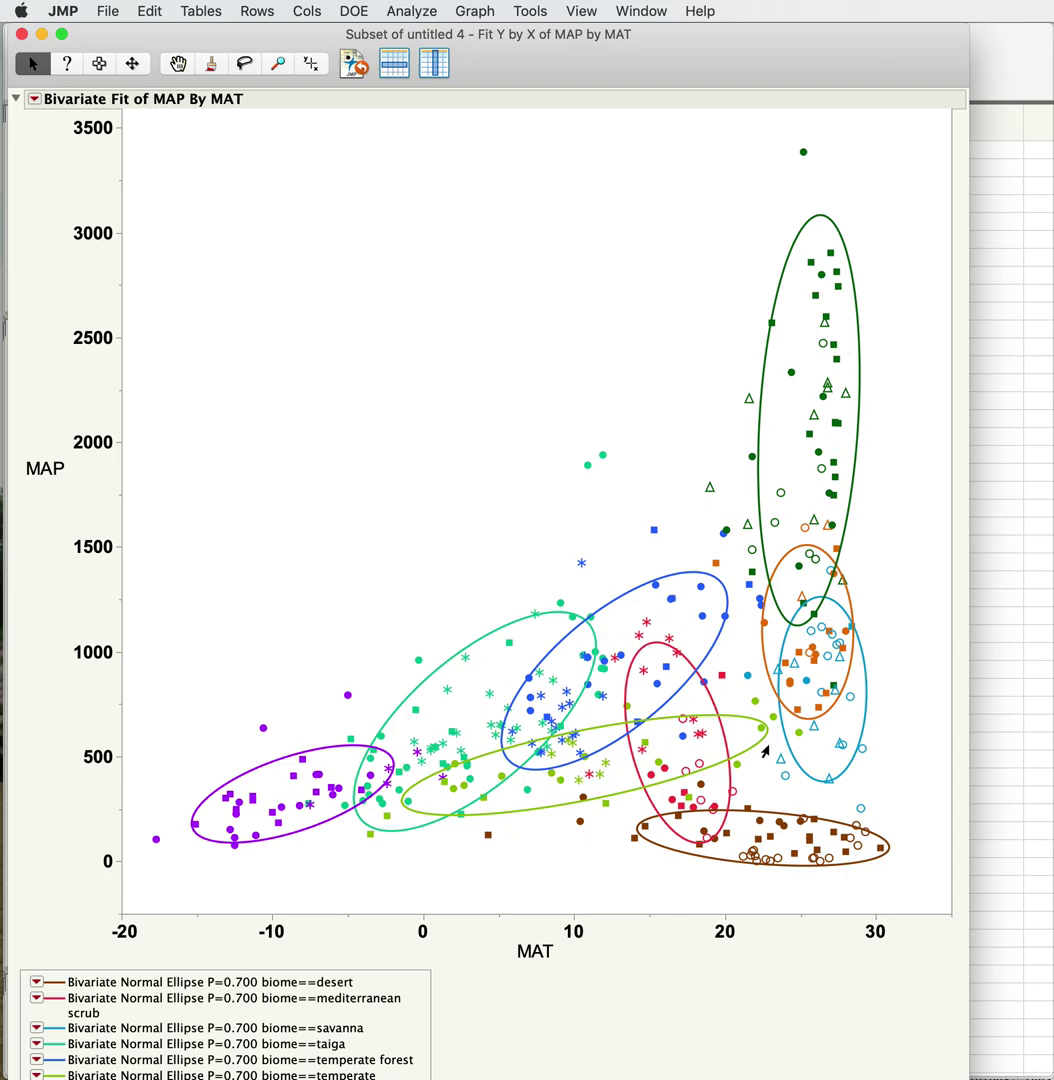
scroll(600, 790, down, 1)
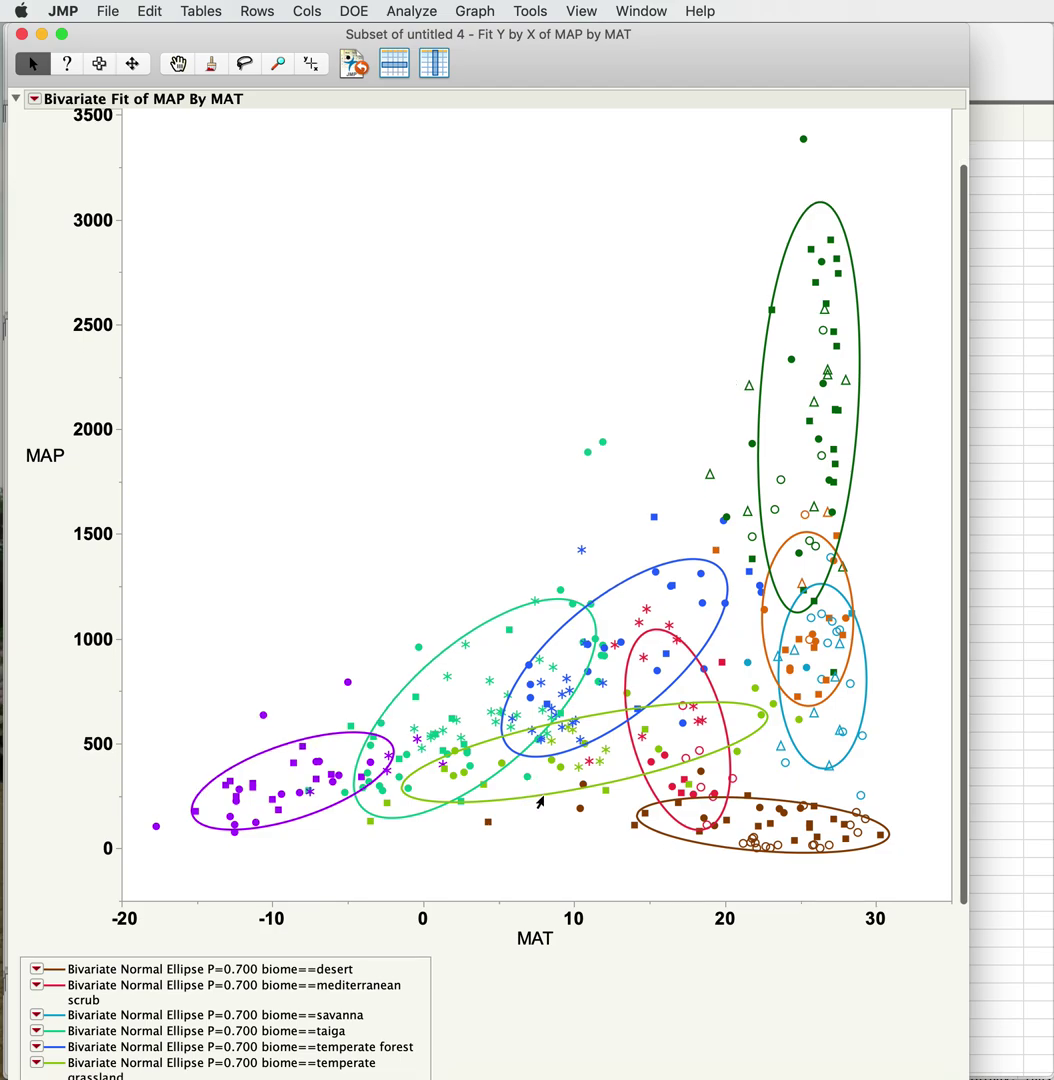
scroll(536, 795, up, 2)
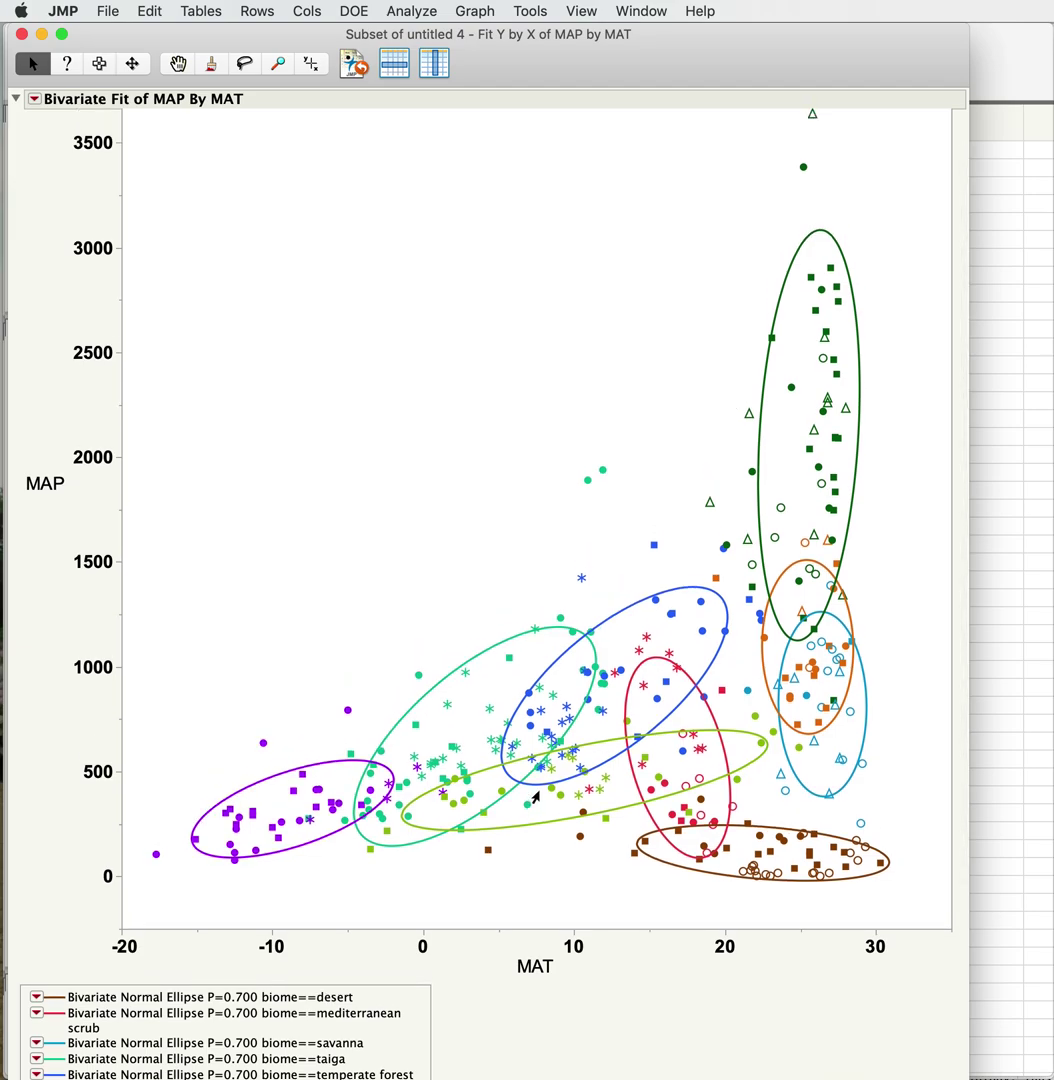